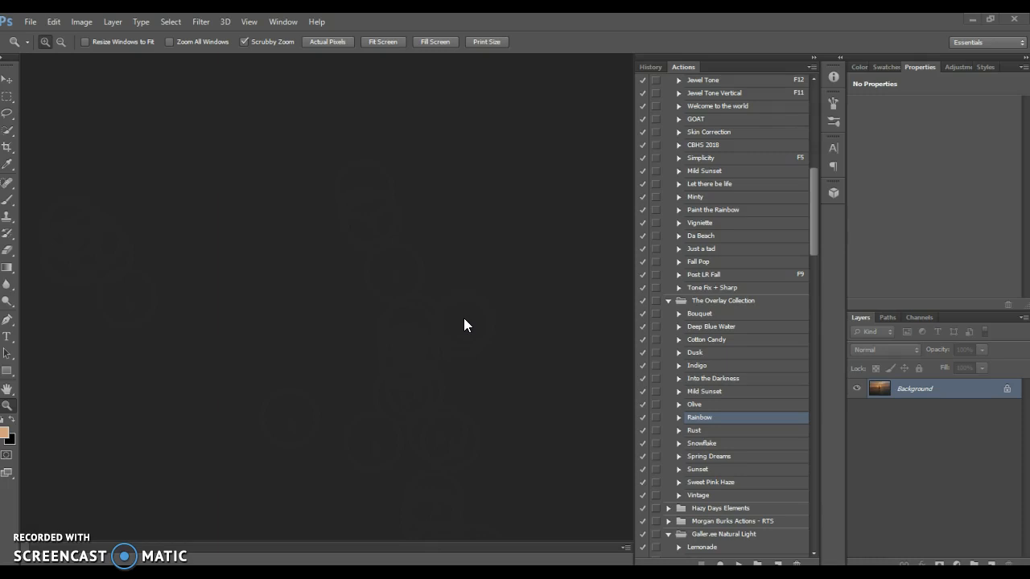
Open the 50138677_212350... photo from the Downloads folder and dock it as a tabbed document
key("ctrl+o")
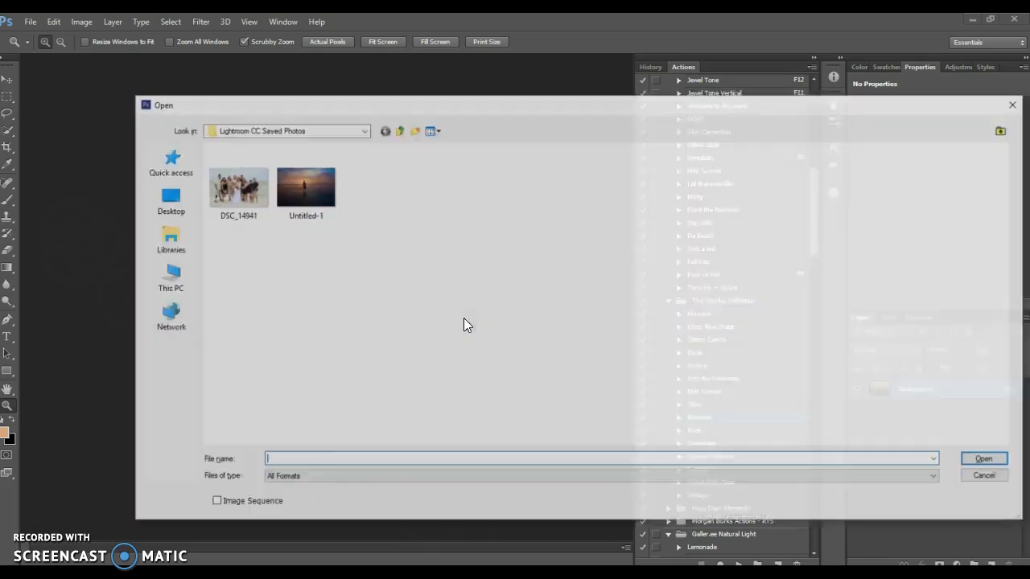
left_click(398, 130)
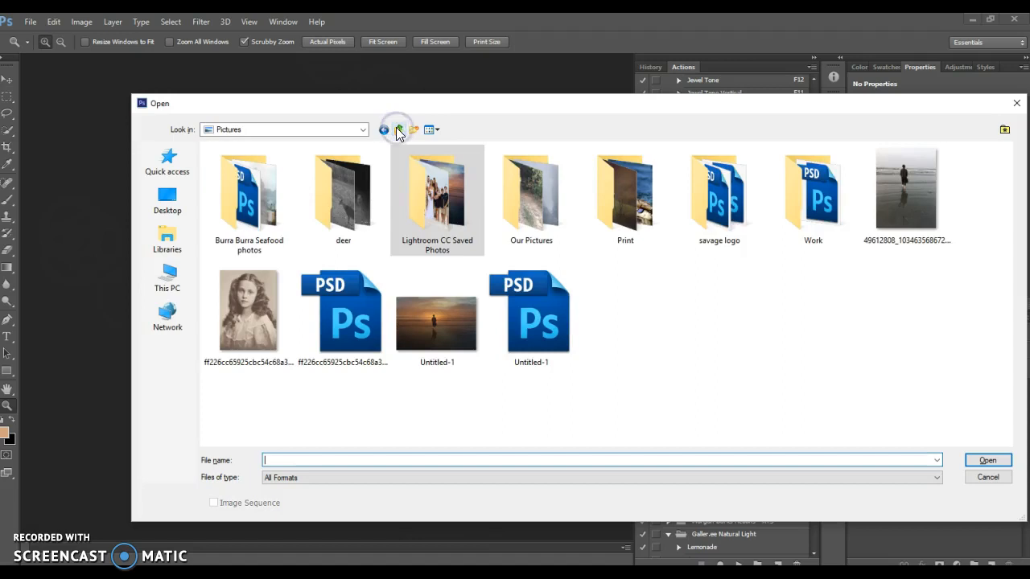
left_click(167, 241)
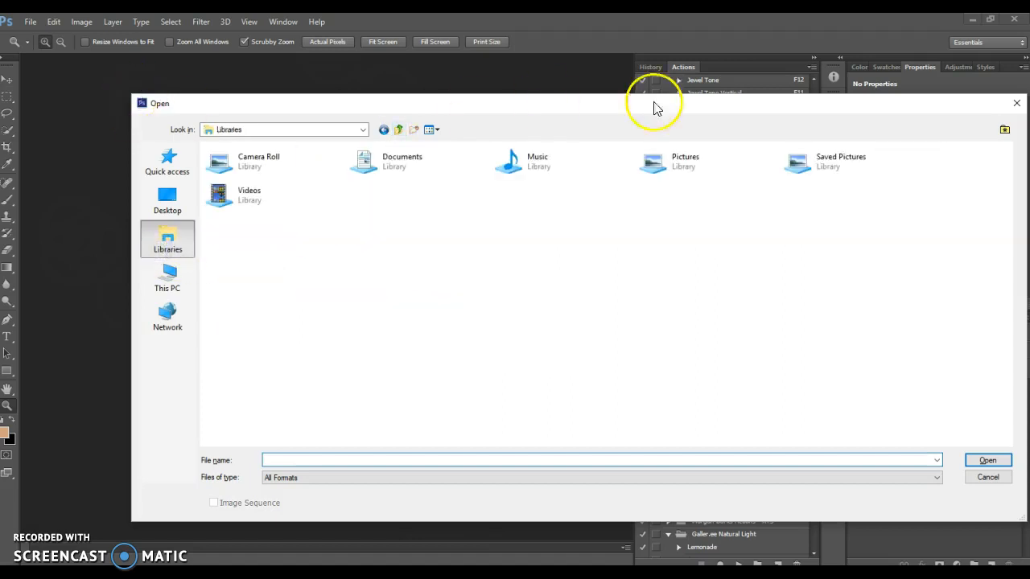
left_click(167, 275)
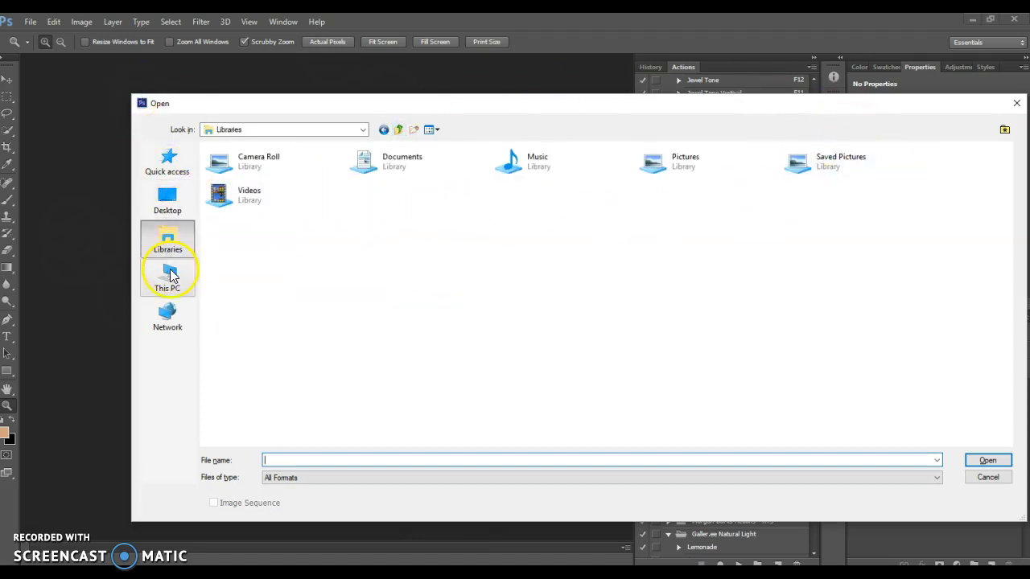
double_click(697, 182)
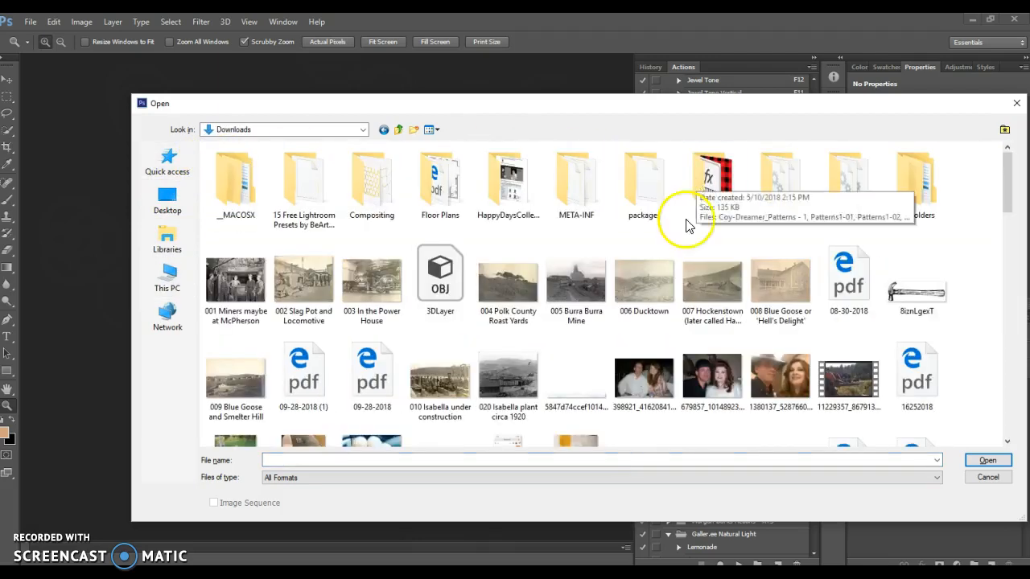
scroll(919, 269, "down", 5)
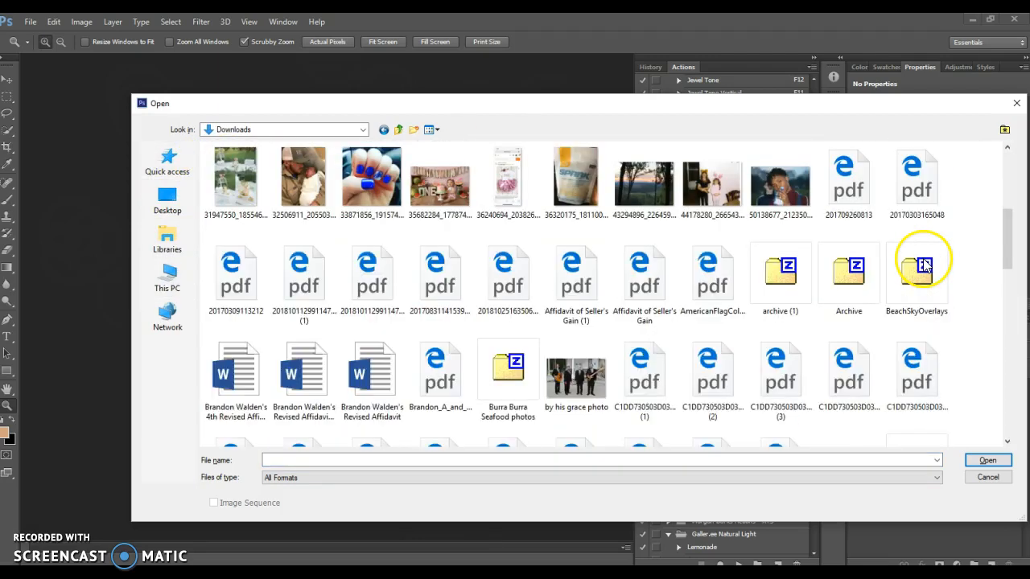
left_click(796, 232)
left_click(988, 460)
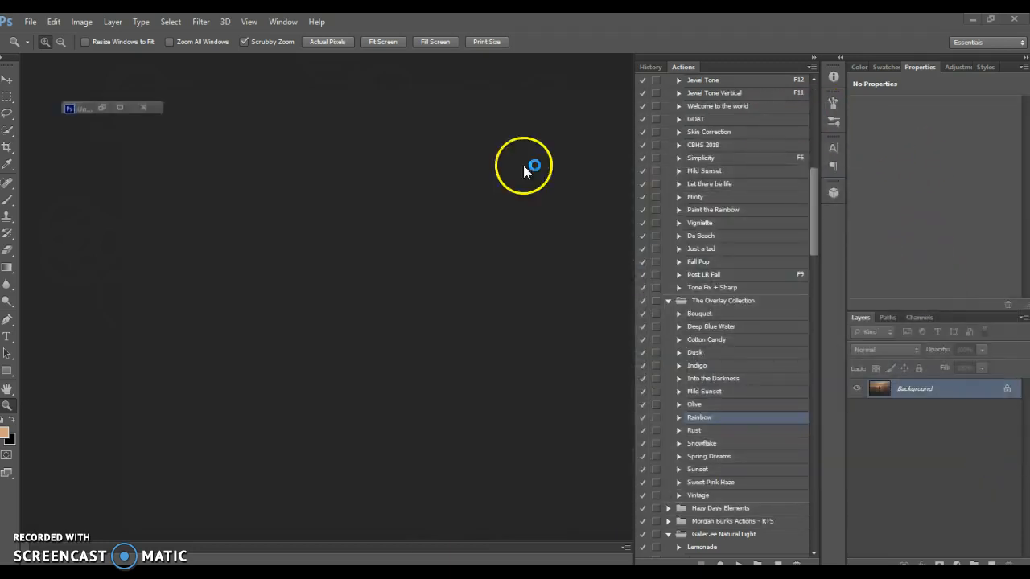
left_click_drag(477, 100, 466, 63)
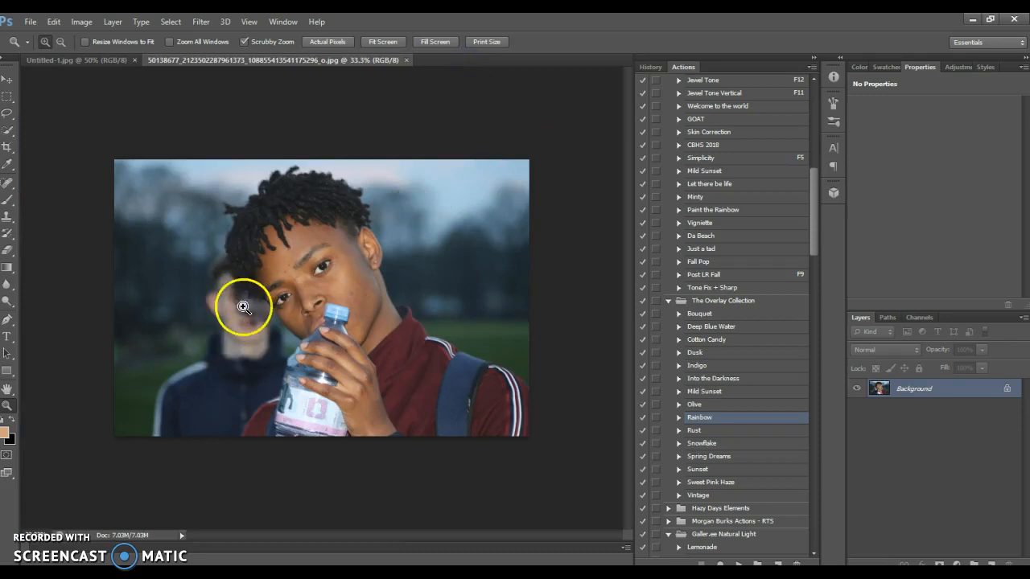
Quick-select the foreground man's hair, face, hand, bottle and sleeve along the side bordering the blurred background person
left_click(7, 132)
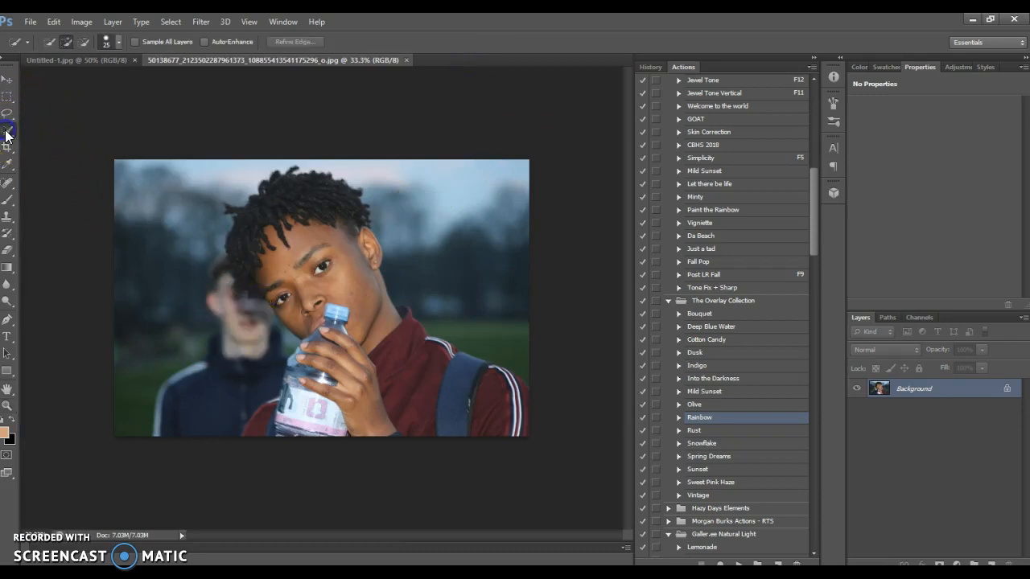
left_click(263, 196)
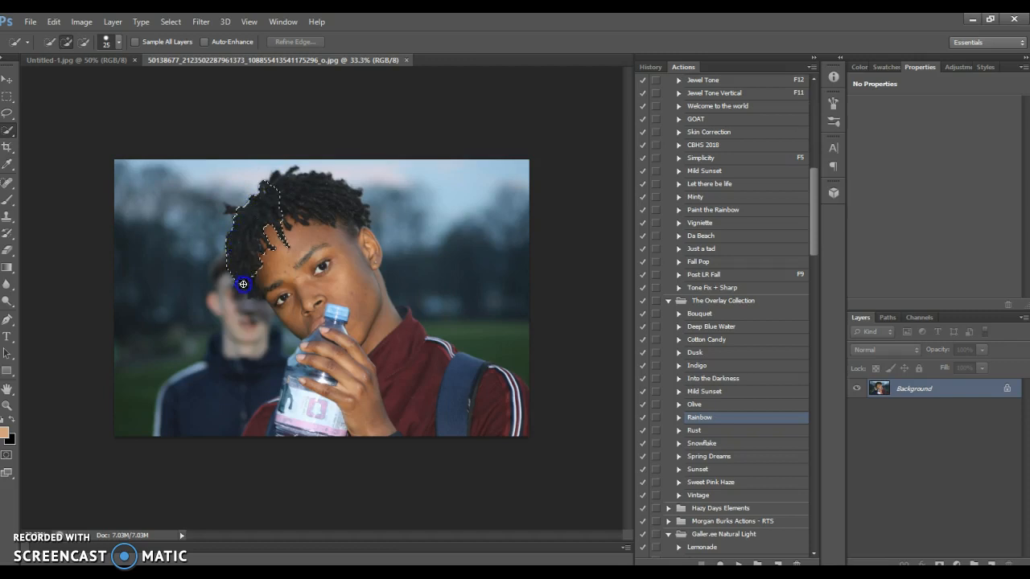
mouse_move(276, 289)
left_mouse_down()
mouse_move(314, 341)
mouse_move(289, 376)
mouse_move(284, 408)
mouse_move(267, 416)
mouse_move(293, 370)
left_mouse_up()
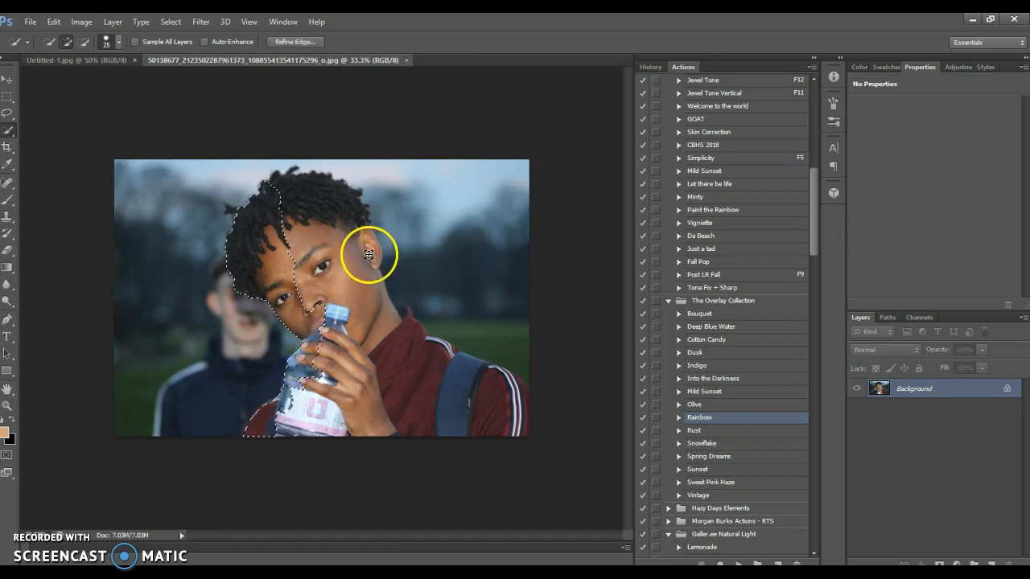
left_click_drag(236, 214, 225, 207)
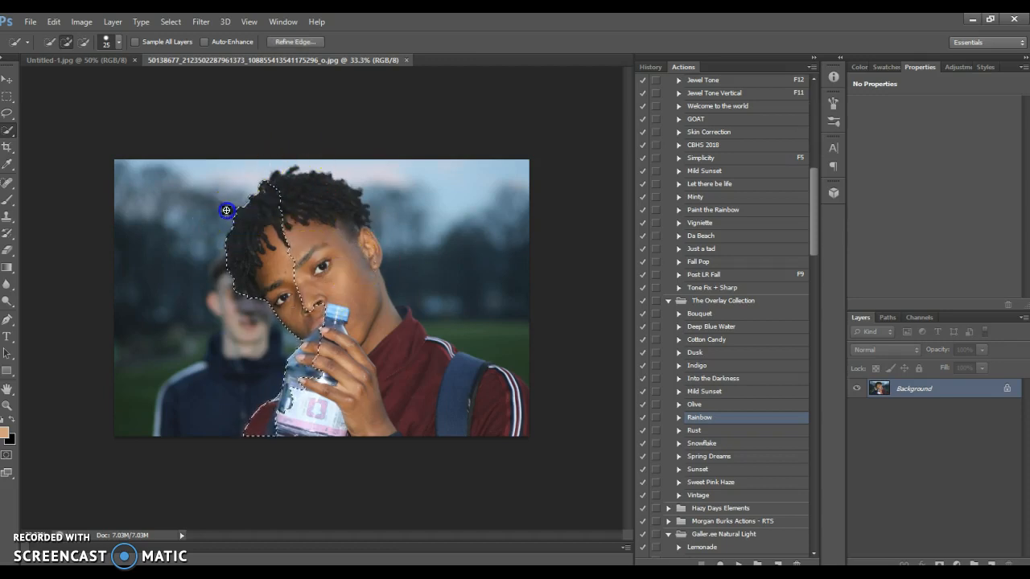
Refine the selection edge with Smart Radius enabled, a 2.1 px radius and Smooth set to 3
left_click(289, 42)
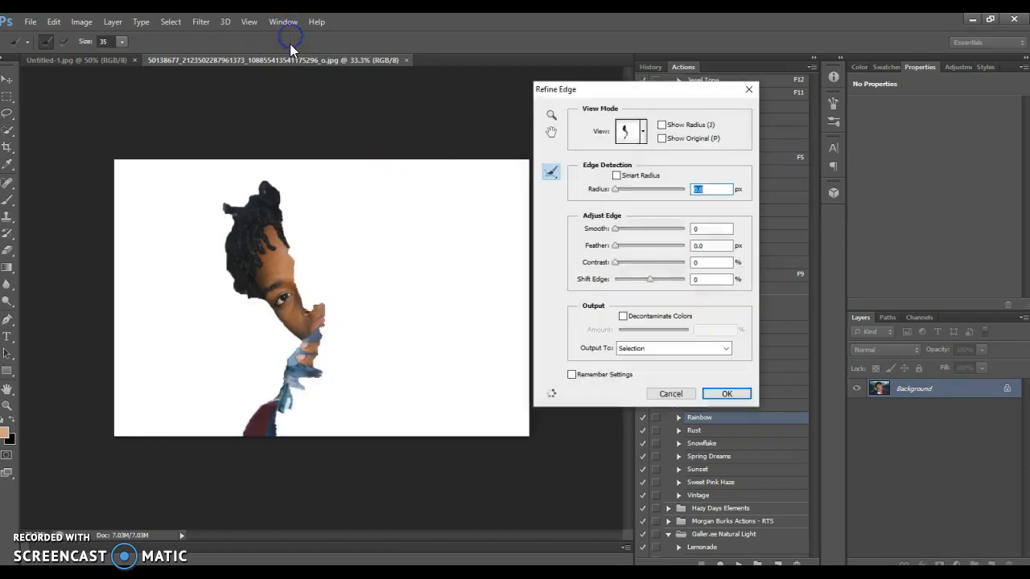
left_click(616, 176)
left_click(618, 190)
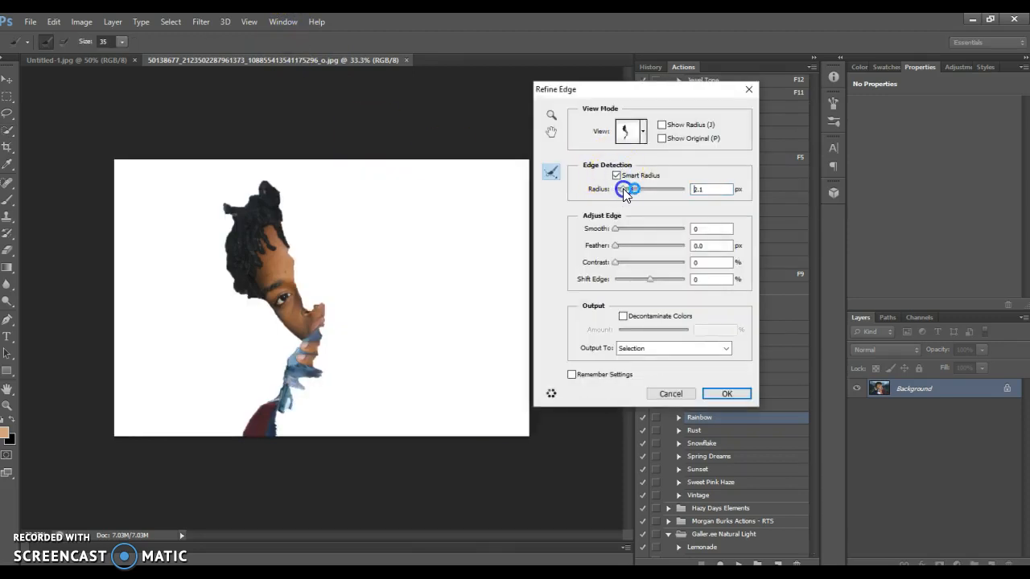
left_click(616, 230)
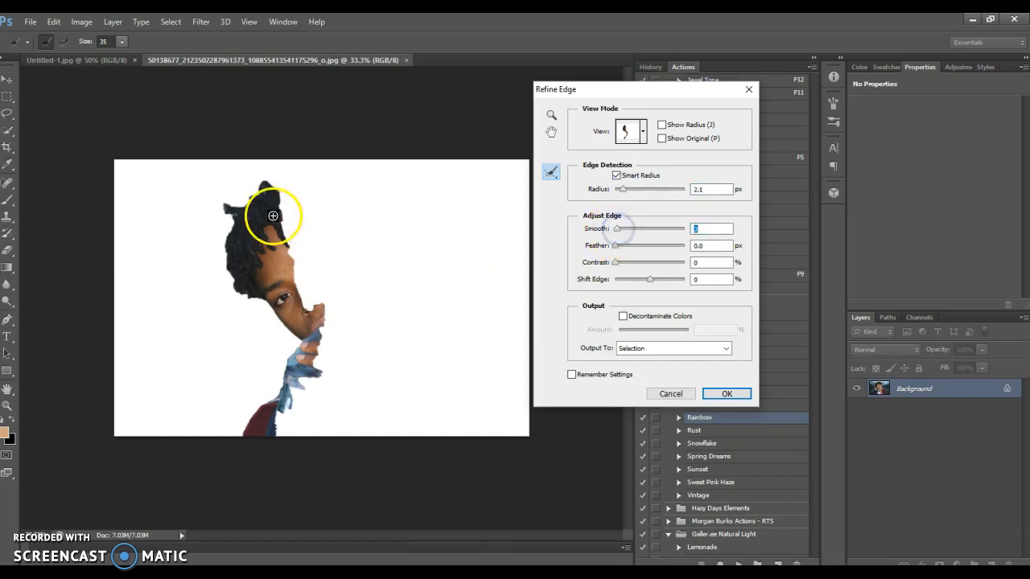
Brush edge refinement along the outer hair, face and sleeve borders, and apply it as a selection
mouse_move(241, 207)
left_mouse_down()
mouse_move(200, 220)
mouse_move(249, 207)
mouse_move(235, 208)
left_mouse_up()
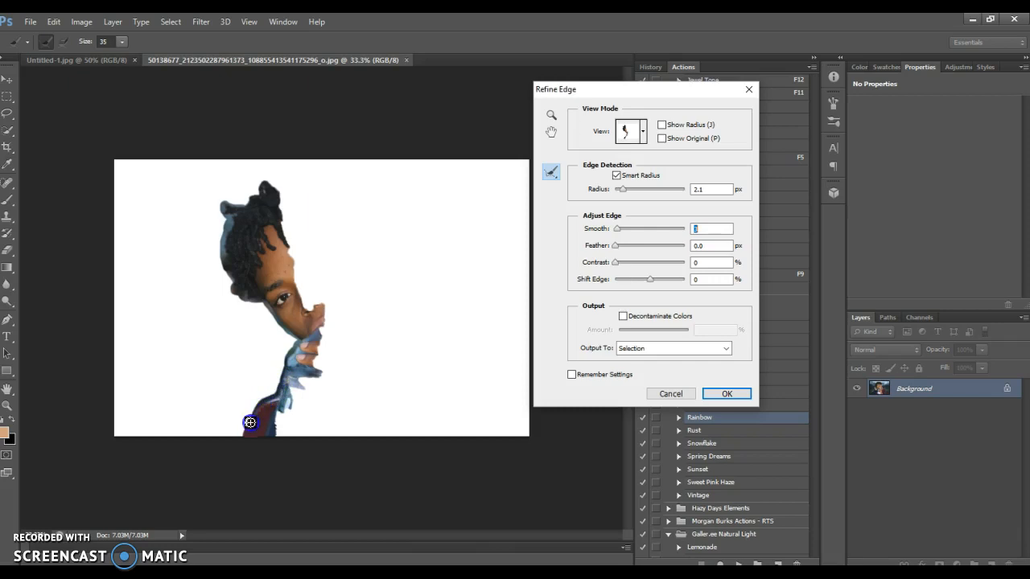
left_click_drag(242, 436, 240, 434)
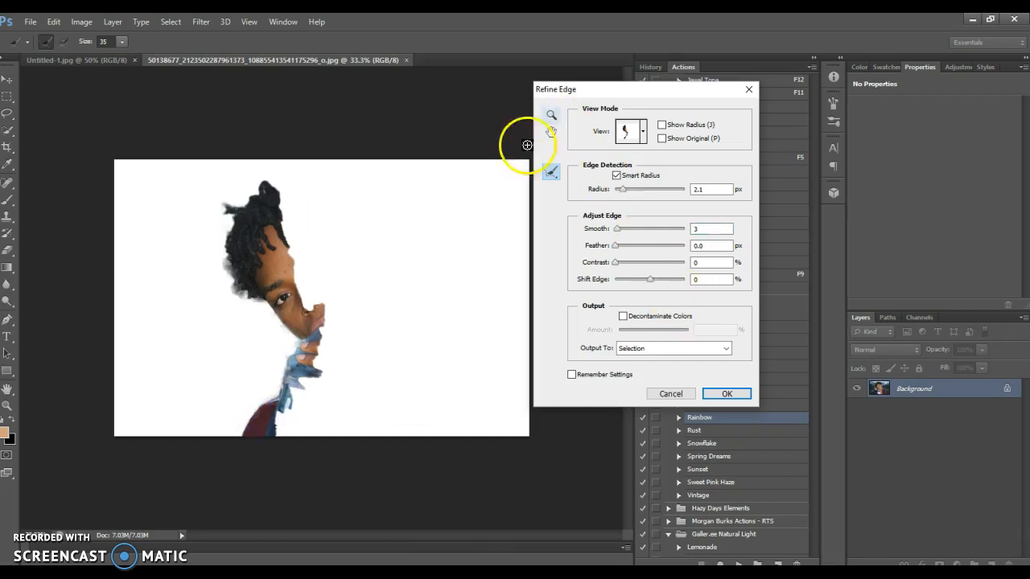
left_click(727, 394)
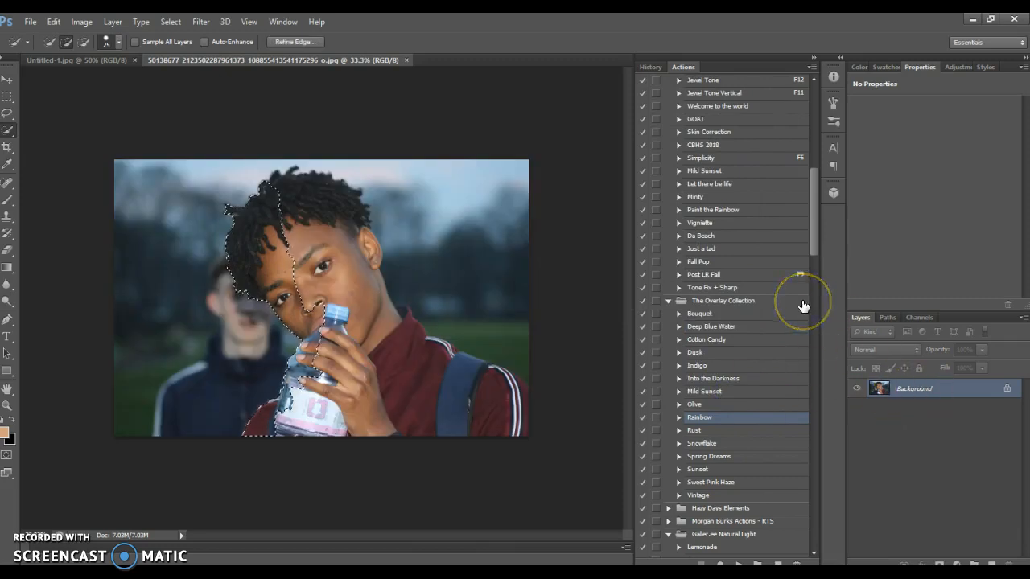
Copy the selected area to a new layer and duplicate the Background layer beneath it
key("ctrl+j")
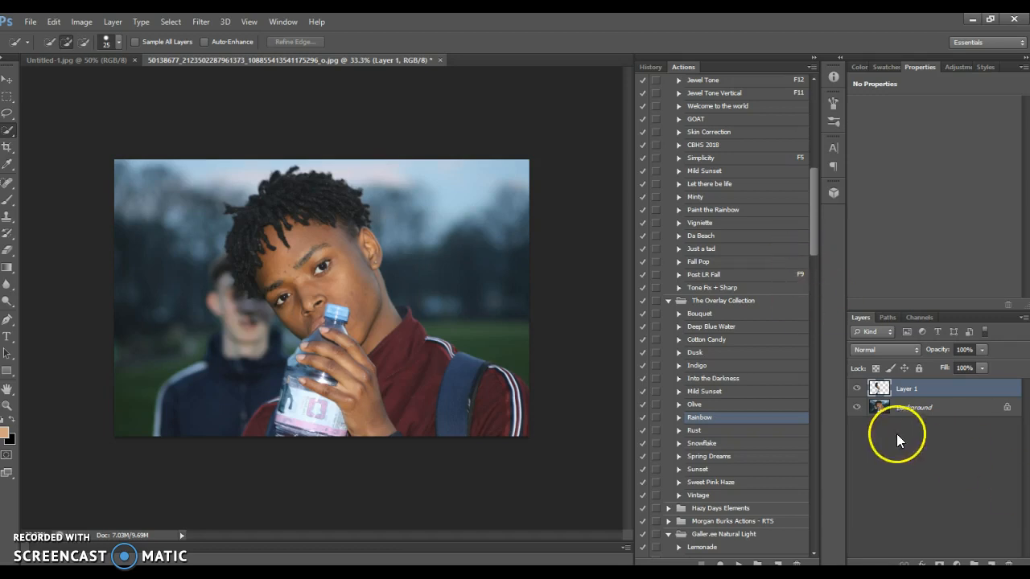
left_click(922, 413)
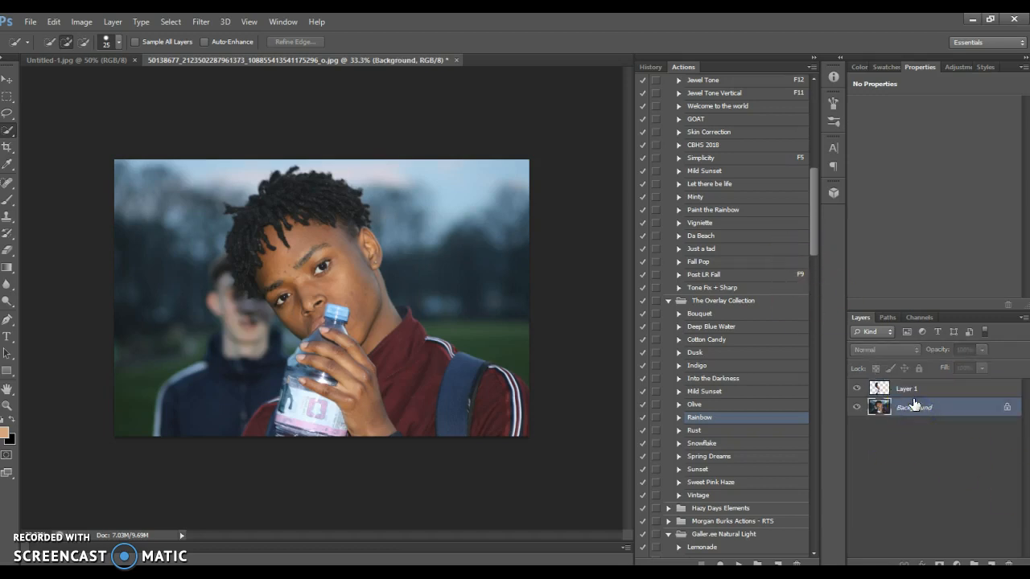
left_click_drag(915, 404, 895, 418)
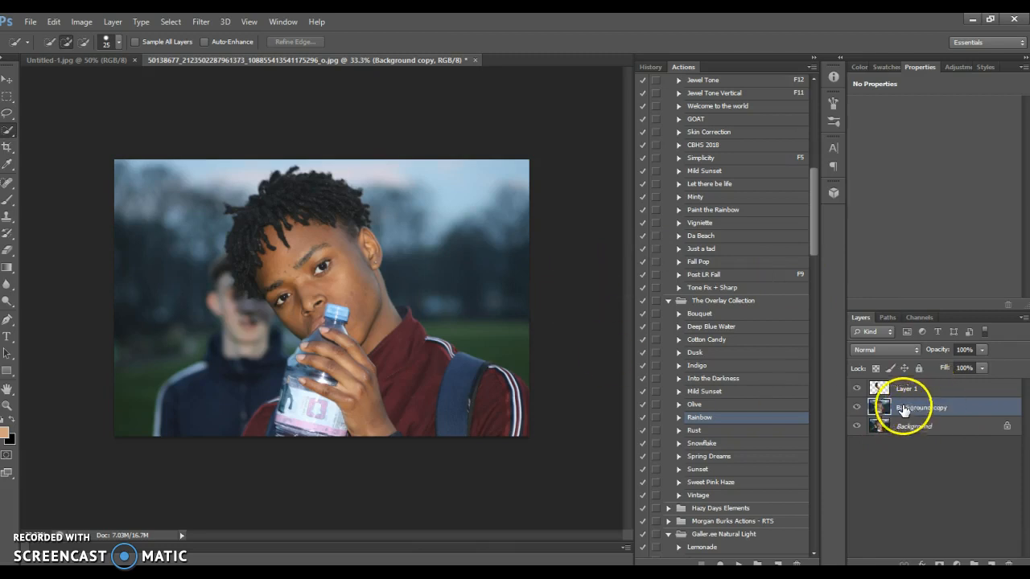
On the Background copy layer, use a 150 px Clone Stamp to cover the background person's head with dark tree line
left_click(6, 219)
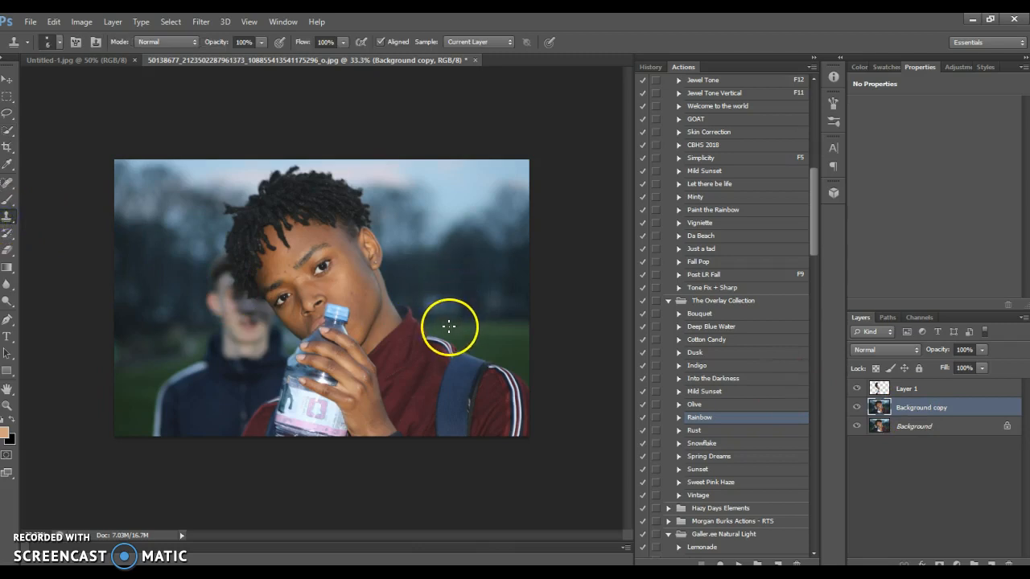
key("bracketright")
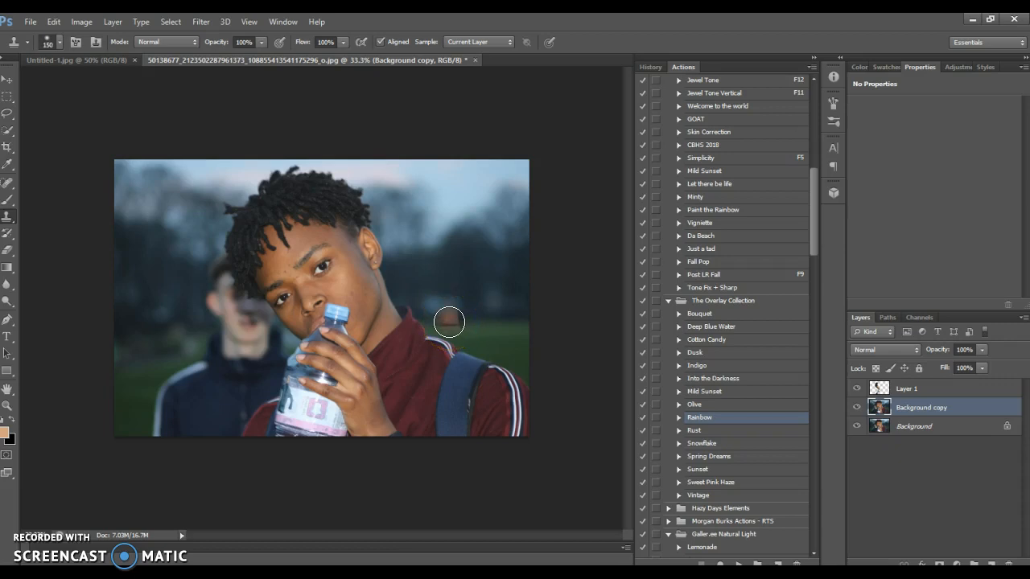
left_click(494, 315, "alt")
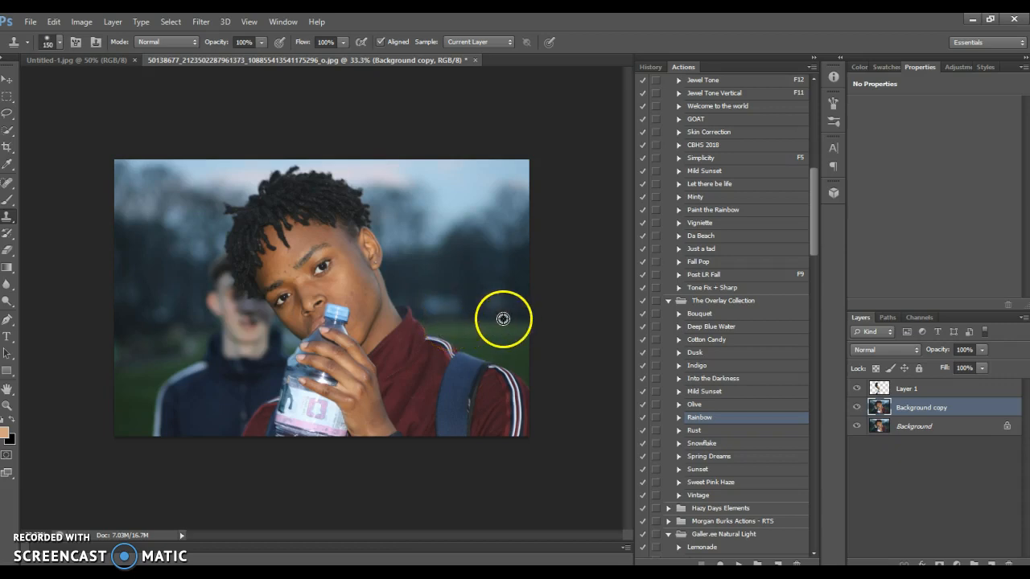
left_click(222, 329)
mouse_move(222, 328)
left_mouse_down()
mouse_move(213, 271)
mouse_move(223, 299)
mouse_move(252, 315)
left_mouse_up()
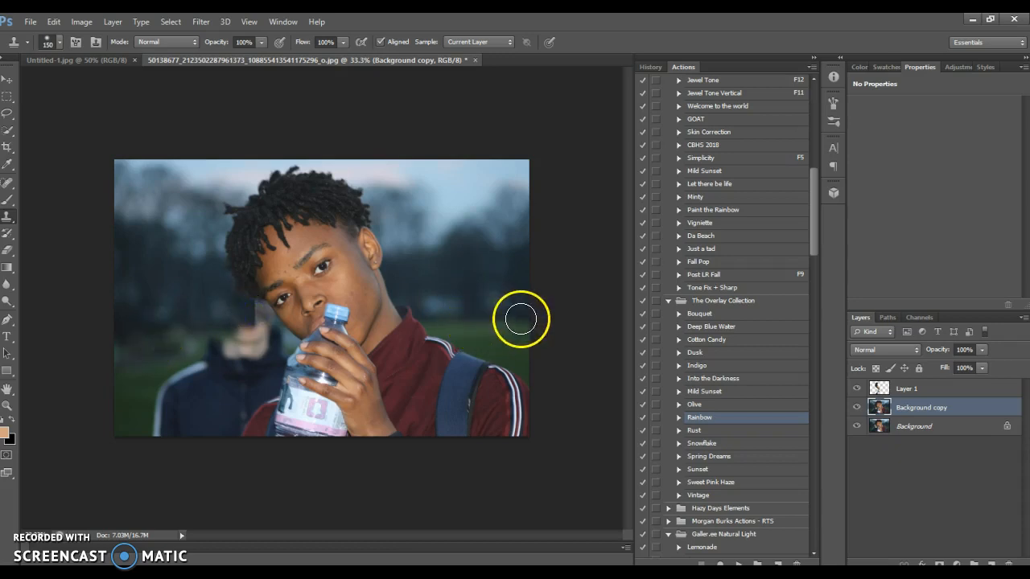
Clone the dark tree line over the rest of the background person's face beside the foreground man's cheek
left_click(472, 316, "alt")
left_click_drag(255, 317, 265, 320)
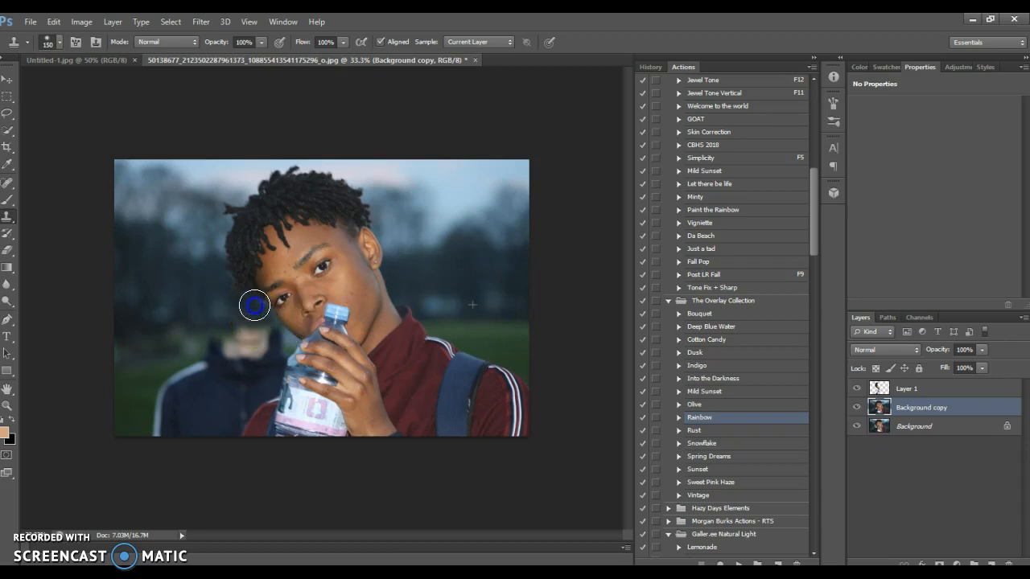
mouse_move(262, 320)
left_mouse_down()
mouse_move(218, 341)
mouse_move(271, 340)
left_mouse_up()
Clone the grass and tree line boundary over the background person's chin and neck
left_click(495, 333, "alt")
left_click(497, 333, "alt")
mouse_move(214, 341)
left_mouse_down()
mouse_move(243, 342)
mouse_move(222, 349)
mouse_move(476, 320)
mouse_move(206, 336)
mouse_move(287, 340)
left_mouse_up()
left_click(477, 321, "alt")
left_click(479, 321, "alt")
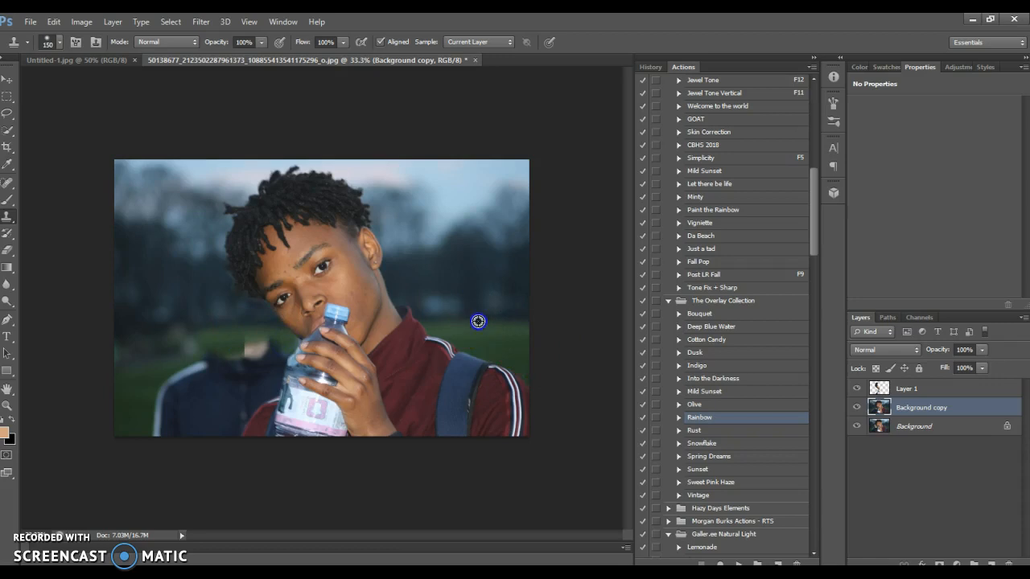
left_click_drag(249, 336, 256, 330)
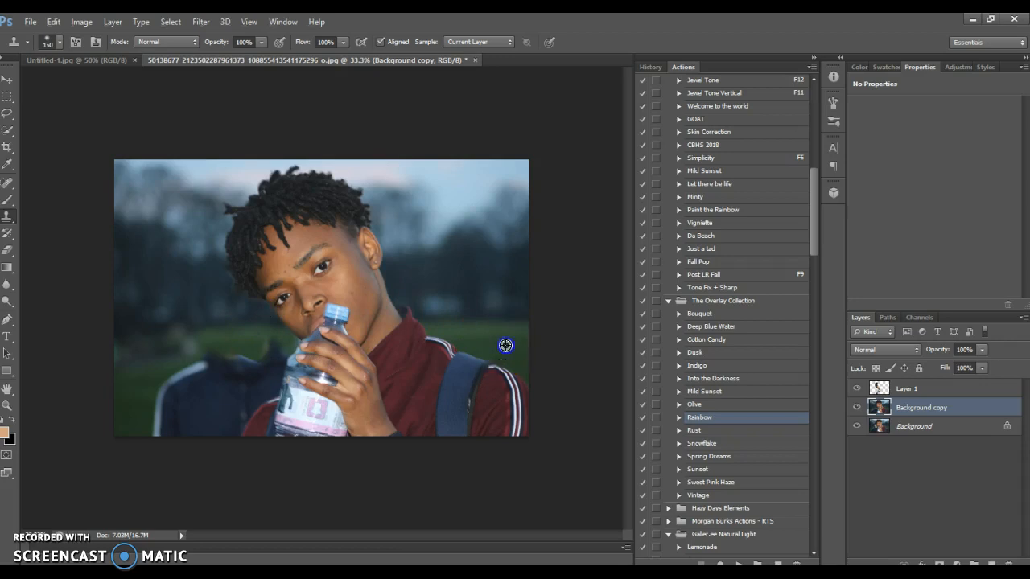
Clone green grass over the background person's collar and the top of the shoulders
left_click(230, 350)
left_click_drag(214, 357, 263, 349)
left_click(501, 346, "alt")
left_click(272, 347)
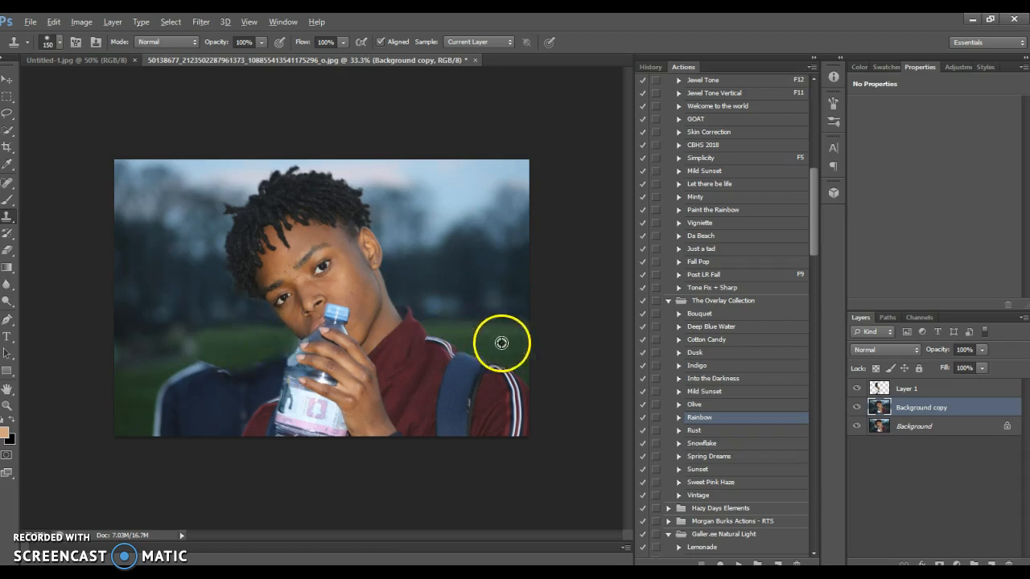
mouse_move(298, 346)
left_mouse_down()
mouse_move(501, 342)
mouse_move(278, 372)
left_mouse_up()
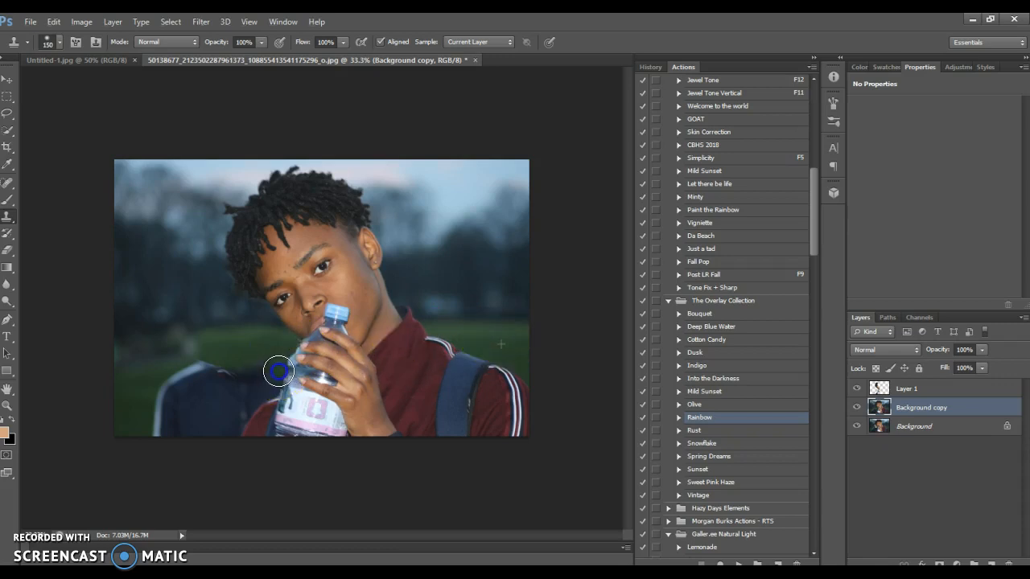
Clone green grass over the background person's navy jacket shoulder next to the water bottle
left_click(498, 343, "alt")
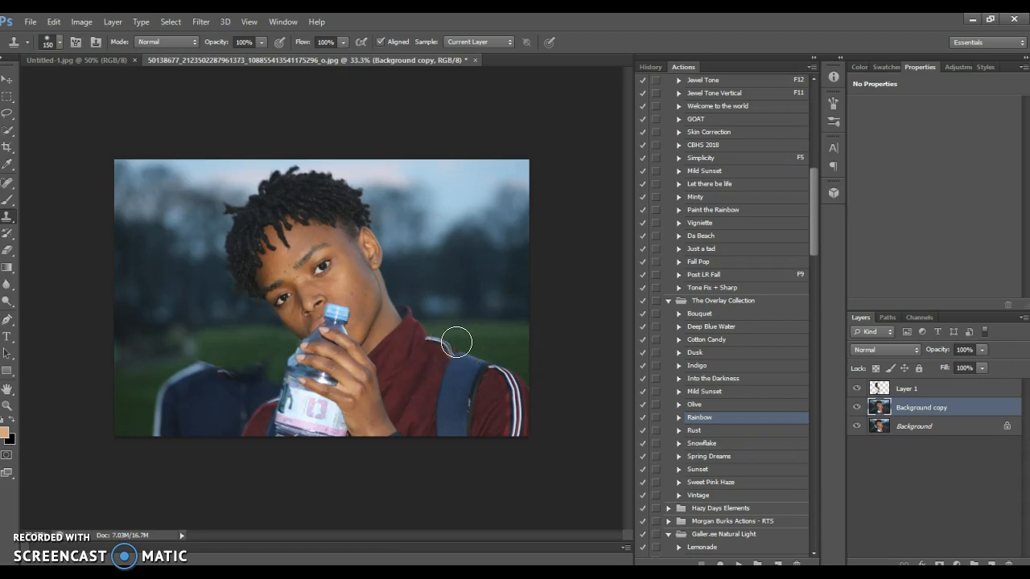
left_click(499, 345, "alt")
left_click(259, 362)
left_click(504, 345, "alt")
left_click(259, 368)
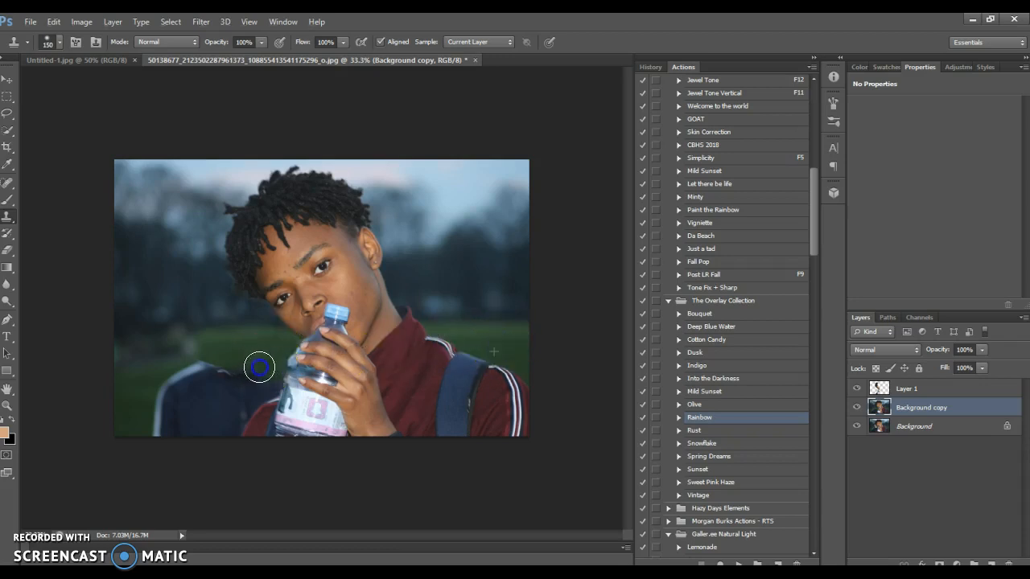
left_click(491, 345, "alt")
left_click(247, 367)
Clone green grass over the upper edge of the background person's navy jacket, across both shoulders
left_click(505, 347, "alt")
left_click(205, 367)
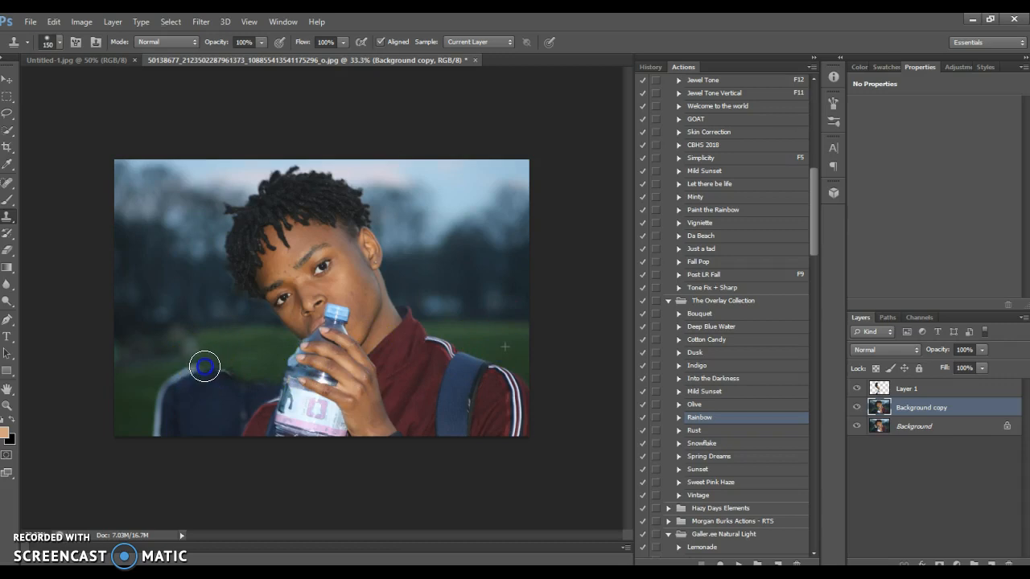
left_click(494, 356, "alt")
left_click(231, 370)
left_click(500, 347, "alt")
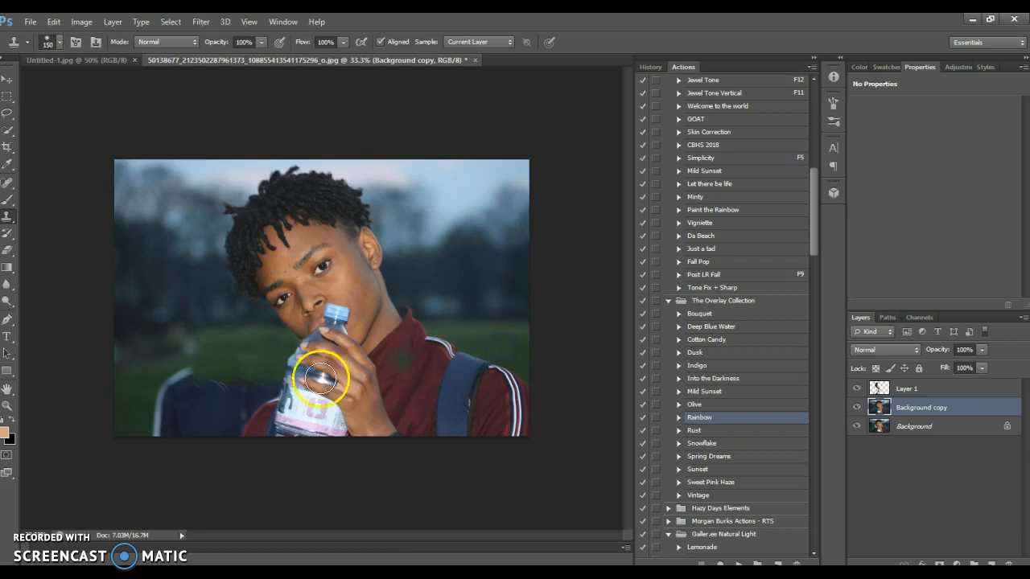
left_click(244, 361)
Clone green grass over the middle of the navy jacket, down to the foreground man's red sleeve
left_click(503, 353, "alt")
left_click(187, 369)
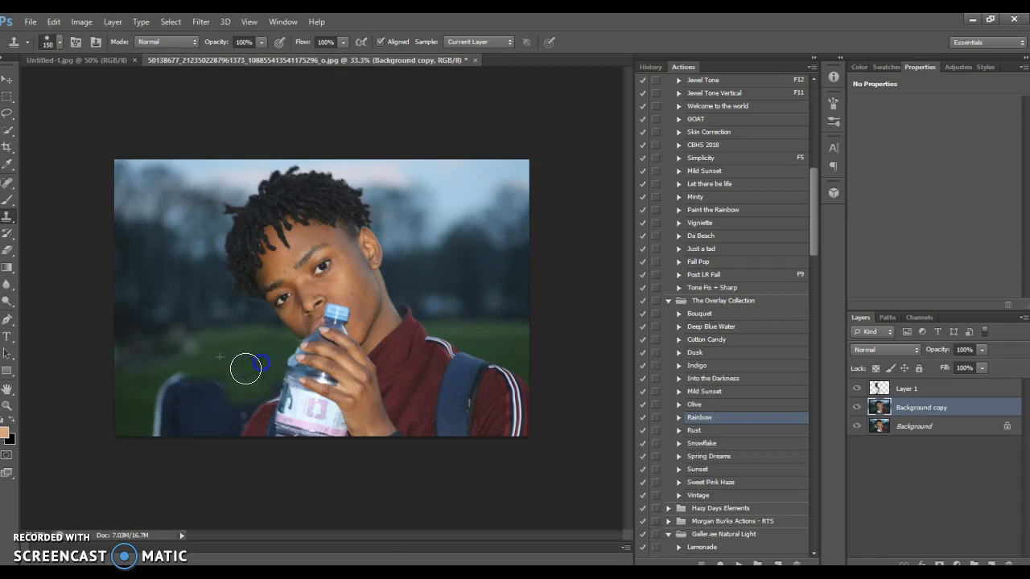
left_click(264, 391)
left_click_drag(235, 416, 236, 405)
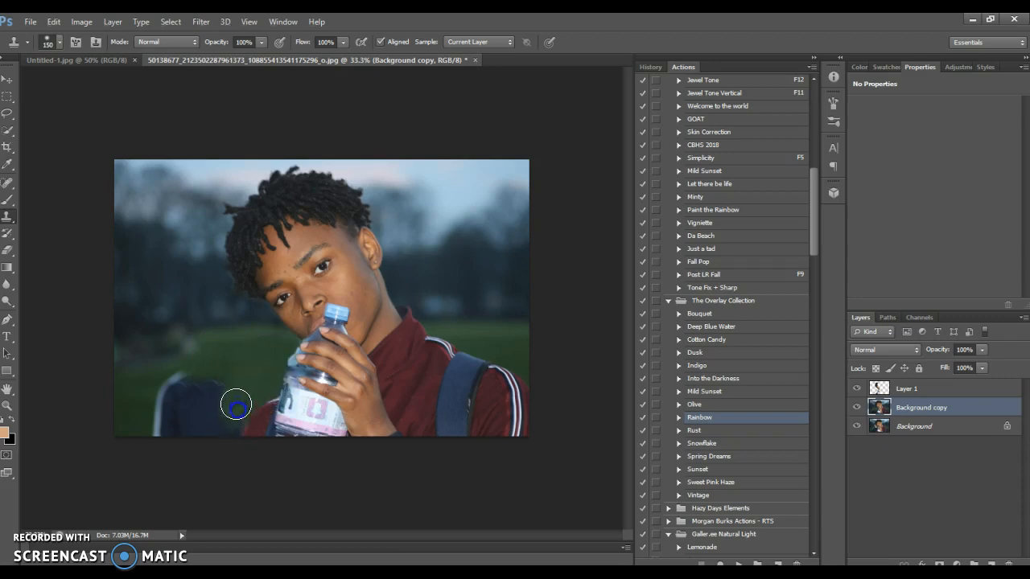
Clone green grass over the remaining chest and outer sleeve of the navy jacket, undoing the last stray stroke
left_click(235, 372, "alt")
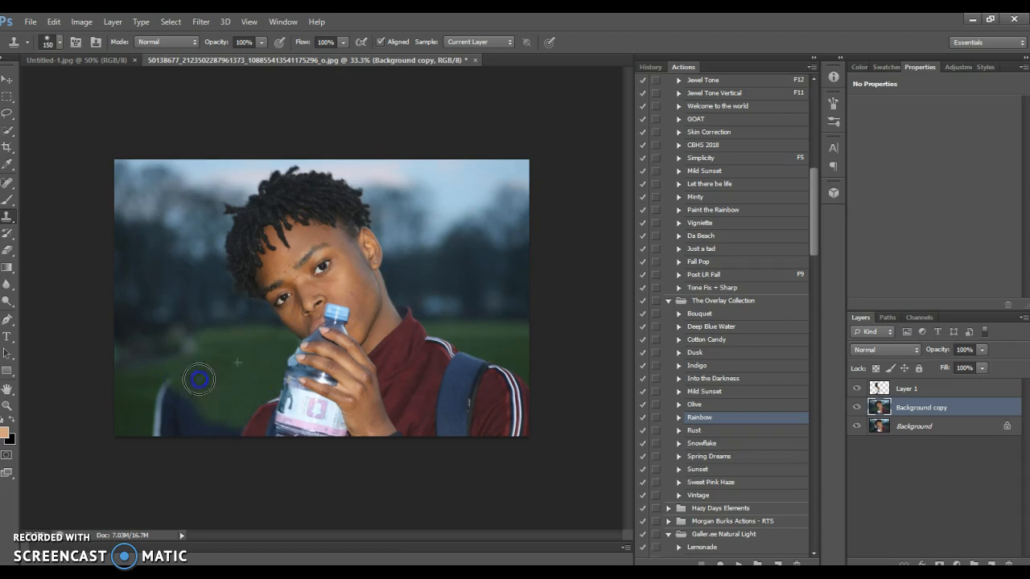
left_click(510, 349, "alt")
left_click(215, 378)
left_click(255, 363, "alt")
left_click_drag(211, 394, 193, 401)
left_click(245, 375, "alt")
left_click(194, 405)
key("ctrl+z")
Clone dark grass over the jacket remnants along the photo's lower edge with a 90 px Clone Stamp
left_click(127, 420, "alt")
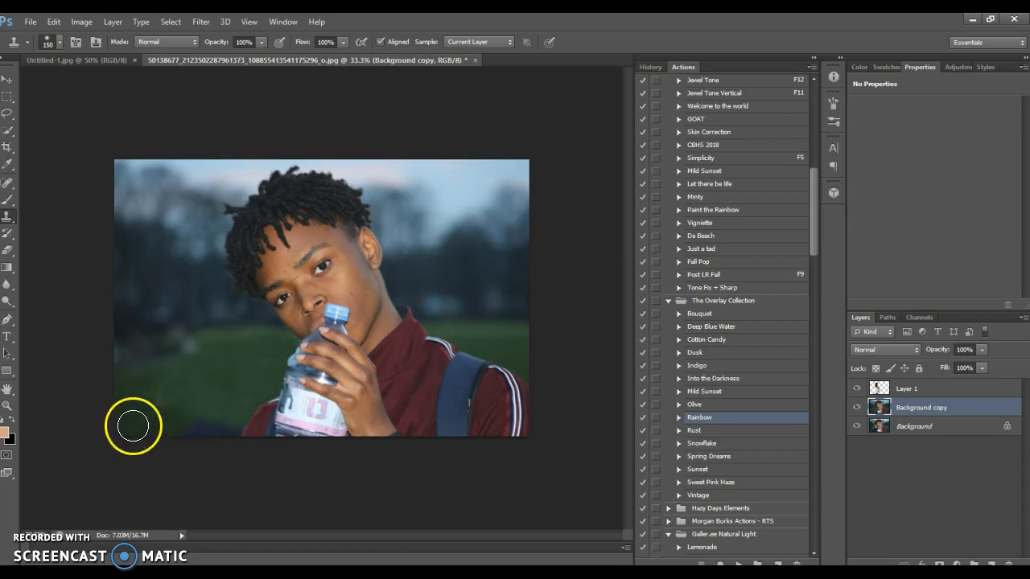
key("bracketleft")
key("bracketleft")
key("bracketleft")
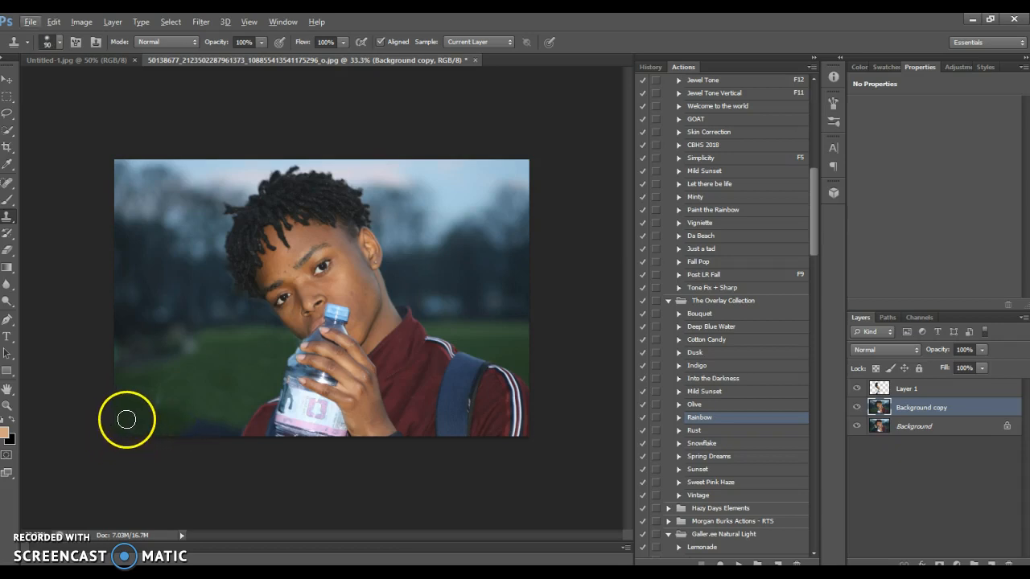
left_click(127, 423, "alt")
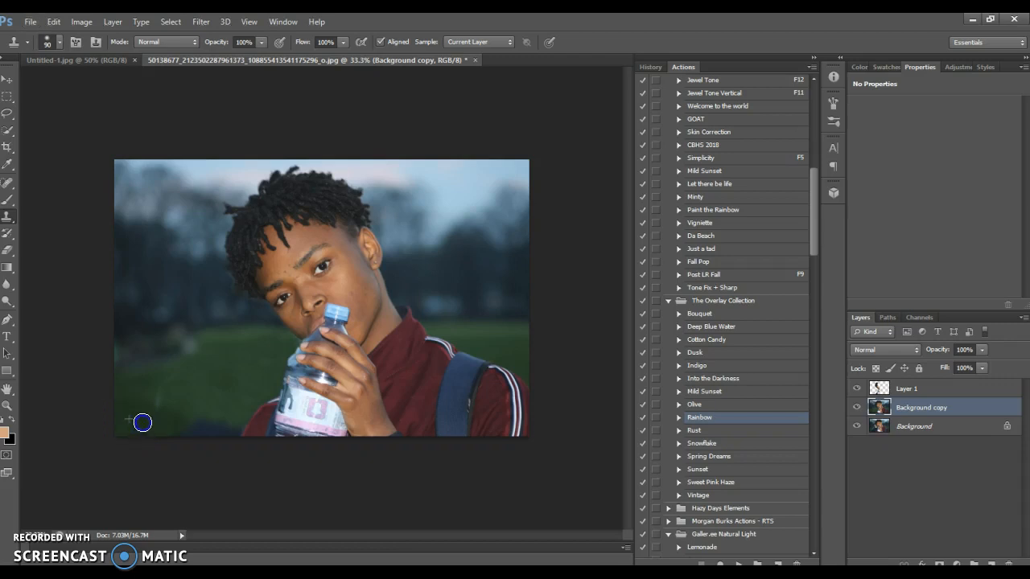
left_click_drag(183, 430, 209, 430)
left_click(137, 423, "alt")
Clone grass with a 175 px Clone Stamp over the dark remnant beside the red sleeve and the pale streaks in the grass
left_click(218, 382)
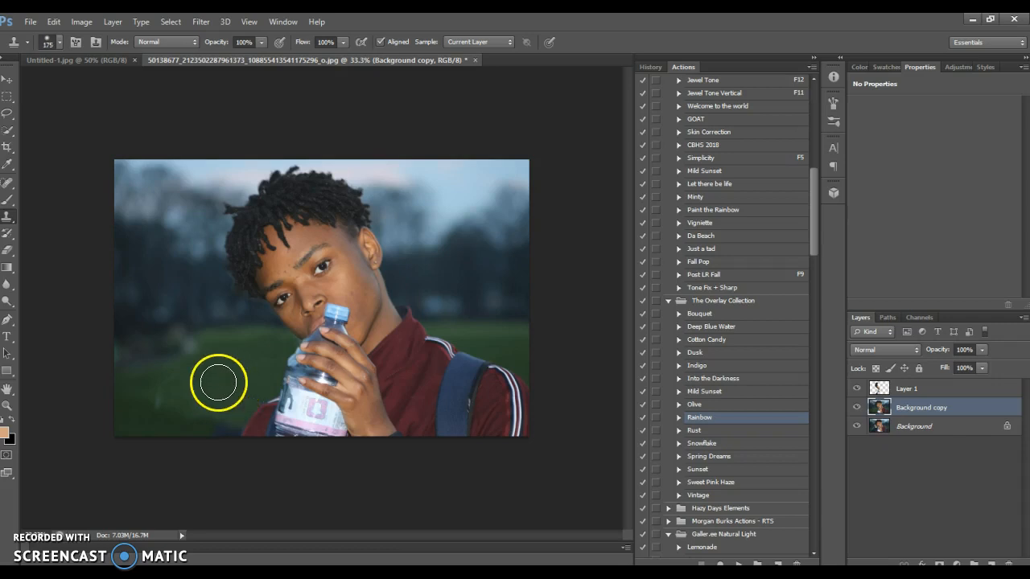
left_click_drag(216, 422, 227, 424)
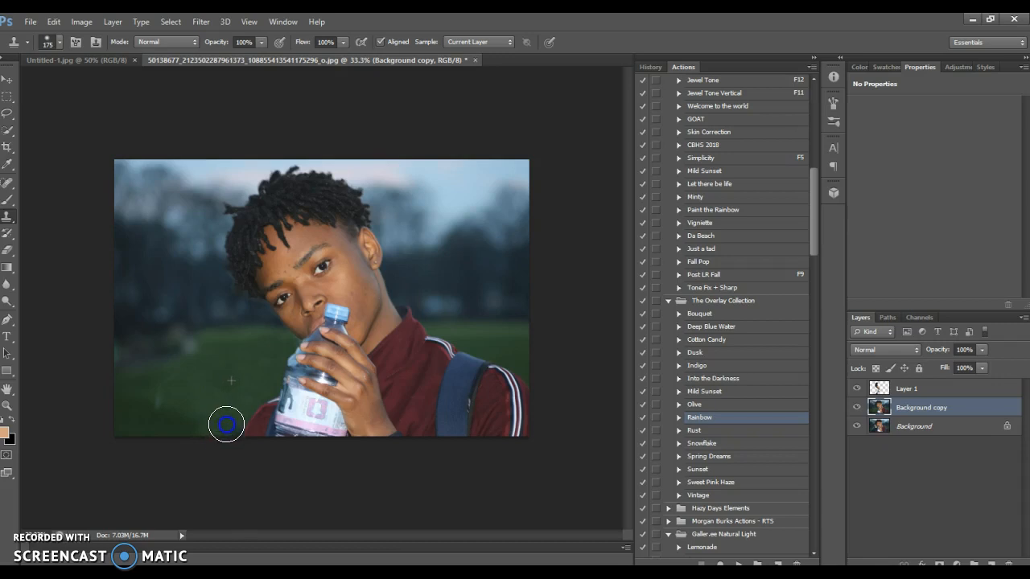
left_click(242, 413)
left_click(166, 403)
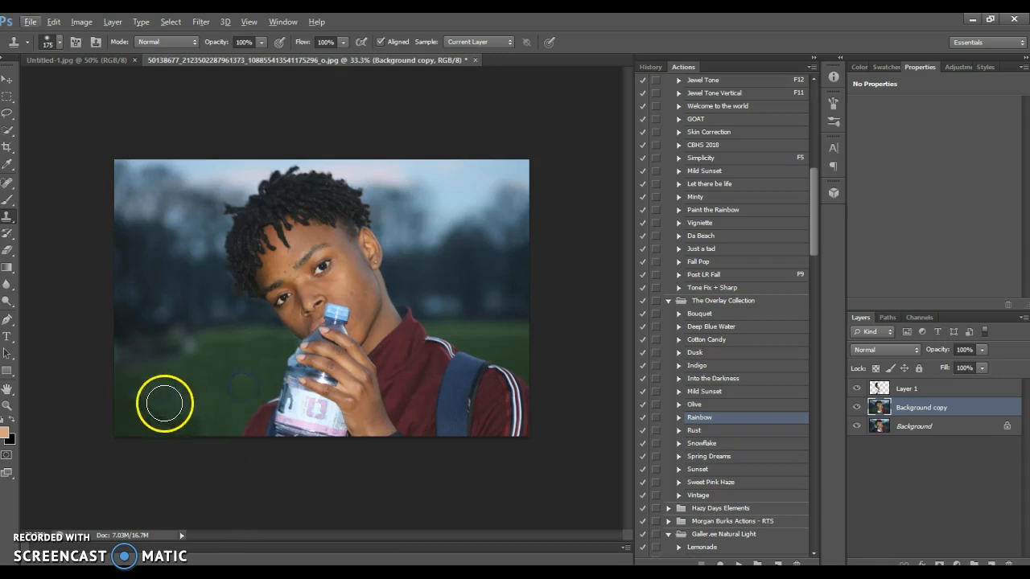
mouse_move(159, 411)
left_mouse_down()
mouse_move(201, 411)
mouse_move(235, 379)
left_mouse_up()
left_click_drag(157, 403, 155, 402)
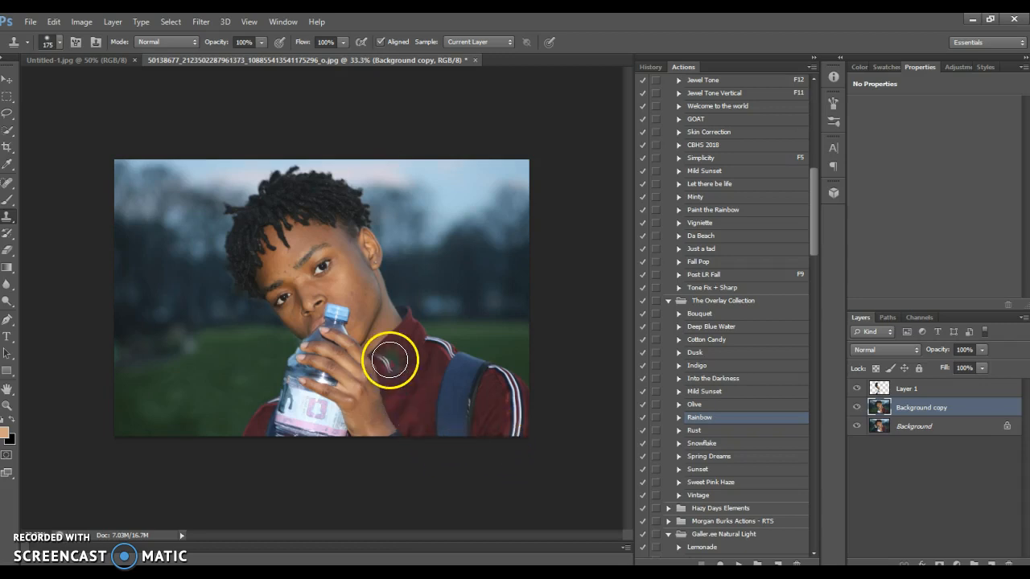
Paint the repaired grass area with sampled dark green on a new layer above Background copy, using a 200 px brush
key("b")
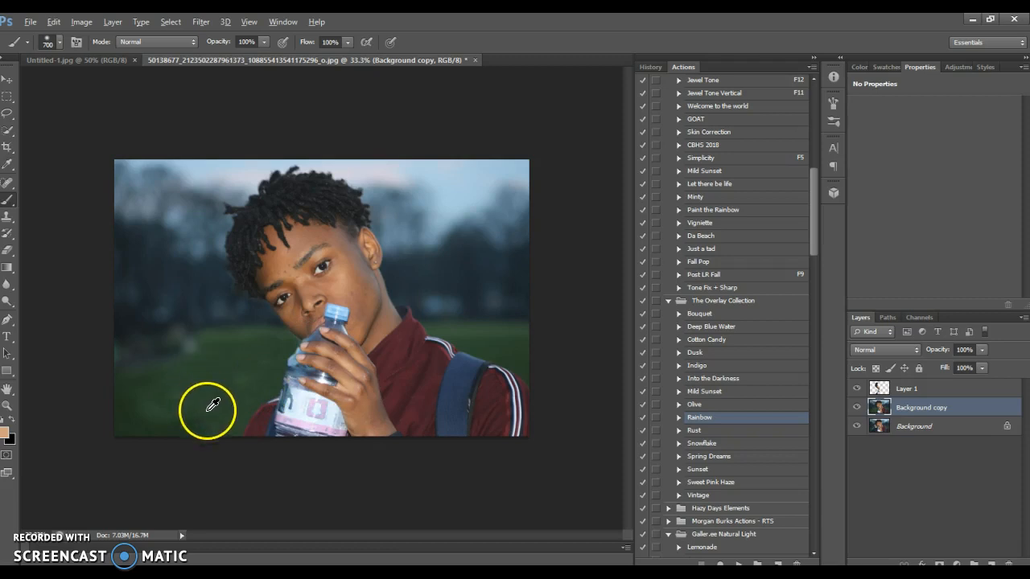
left_click(184, 422, "alt")
key("bracketleft")
key("bracketleft")
key("bracketleft")
key("bracketleft")
key("bracketleft")
key("bracketleft")
key("bracketleft")
key("bracketleft")
key("bracketleft")
key("bracketleft")
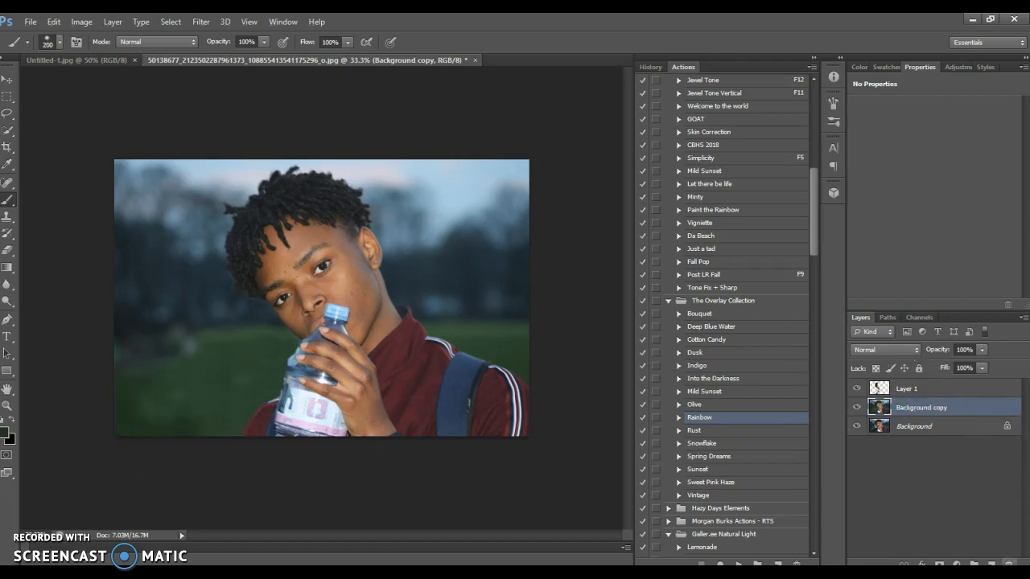
left_click(992, 563)
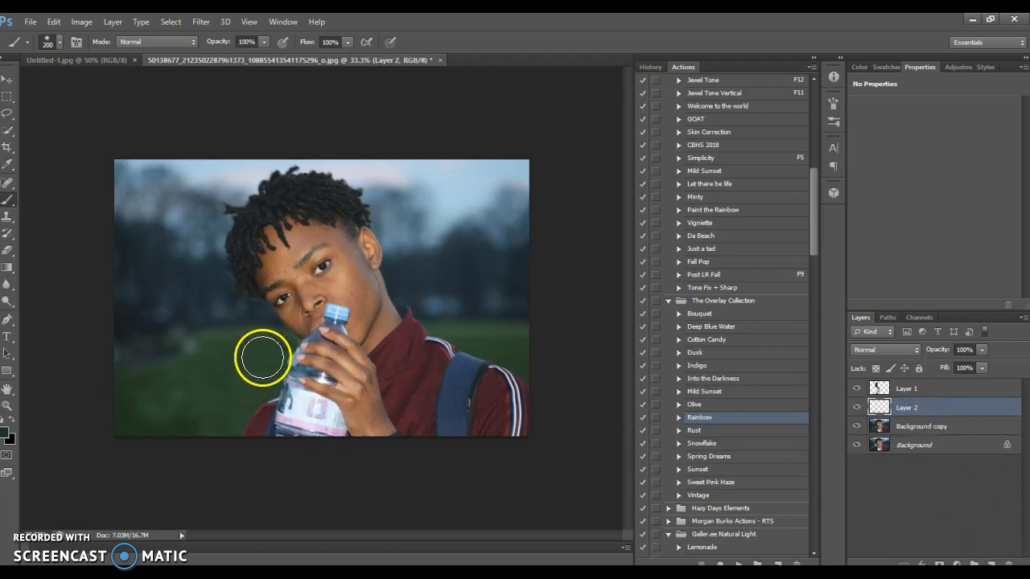
mouse_move(270, 352)
left_mouse_down()
mouse_move(214, 357)
mouse_move(152, 395)
mouse_move(149, 411)
left_mouse_up()
mouse_move(222, 374)
left_mouse_down()
mouse_move(217, 397)
mouse_move(236, 410)
mouse_move(242, 400)
mouse_move(218, 405)
mouse_move(229, 380)
mouse_move(242, 407)
left_mouse_up()
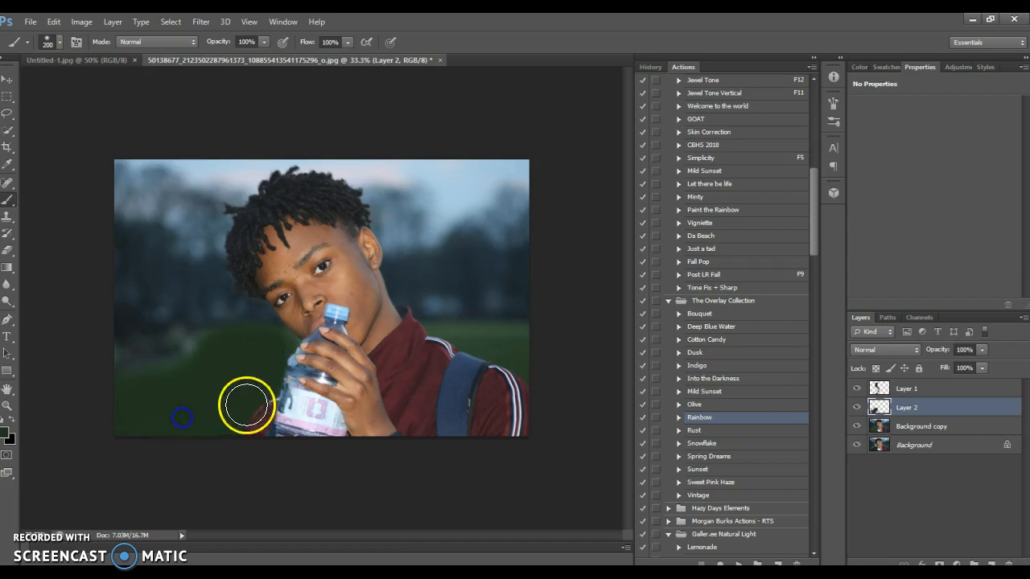
Try the Overlay, Vivid Light and Pin Light blend modes on the painted green layer
left_click(916, 351)
left_click(882, 176)
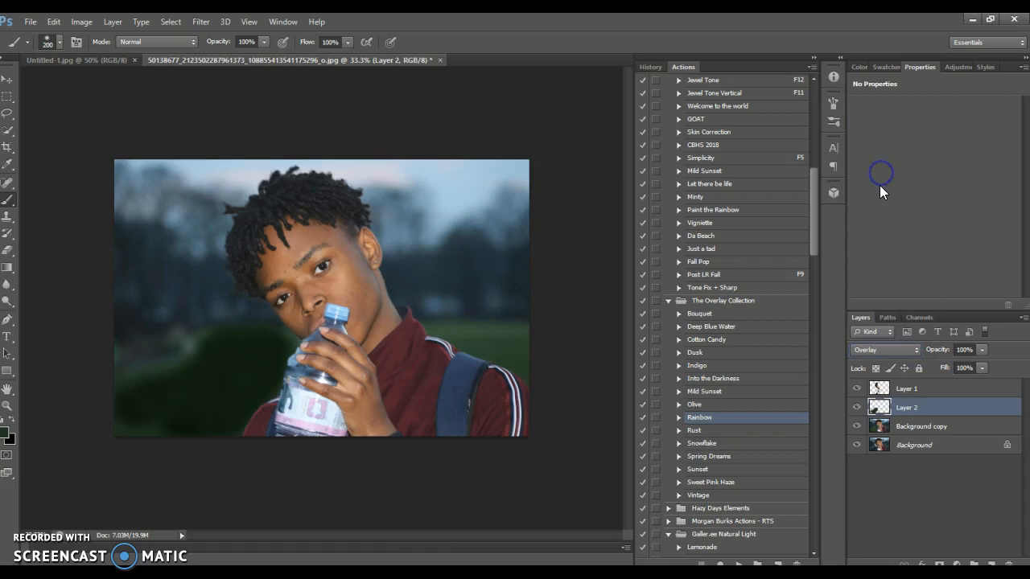
key("Down")
key("Down")
key("Down")
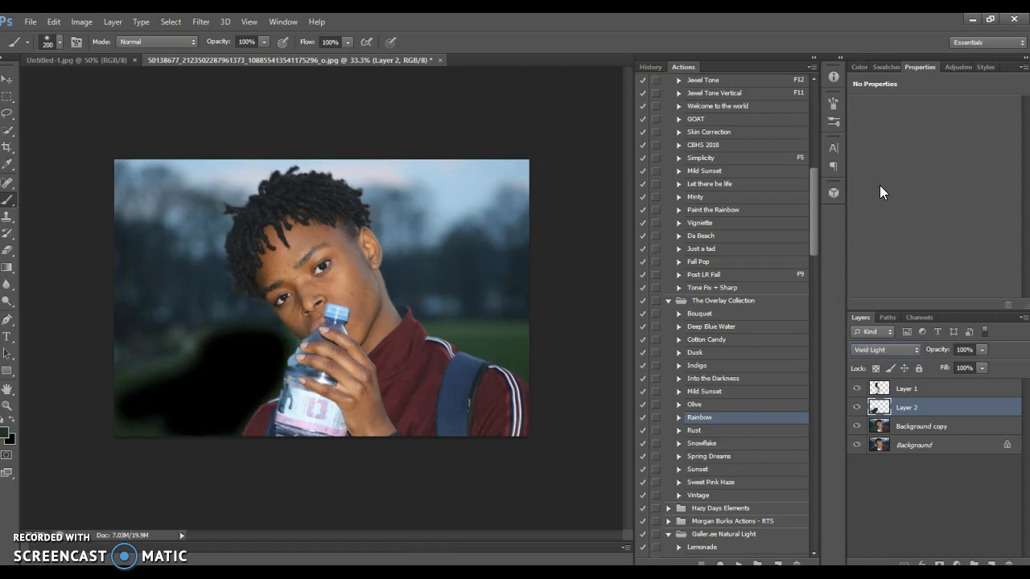
key("Down")
key("Down")
key("Up")
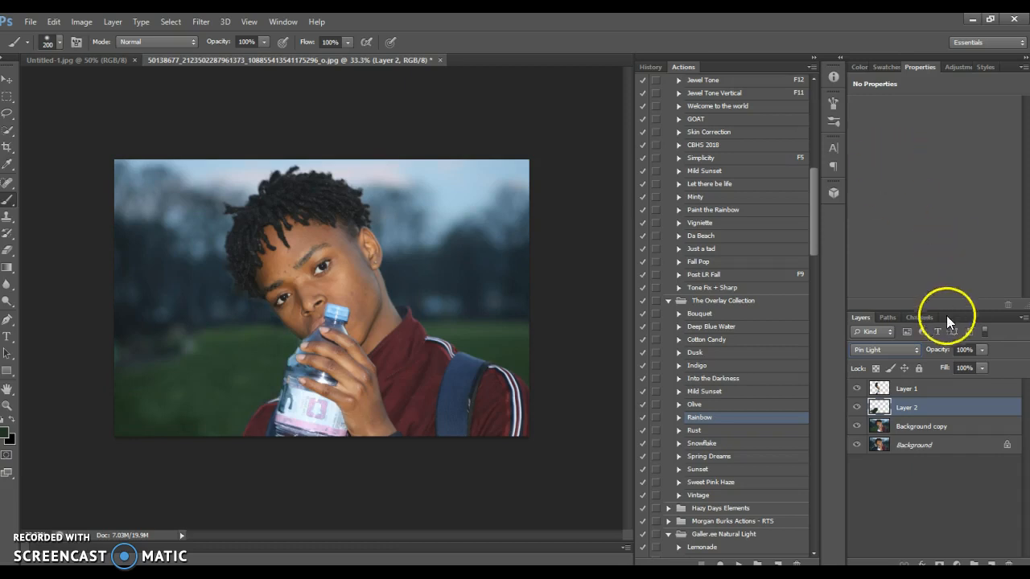
Set the painted green layer to Normal blending and lower its opacity to about 32%
left_click(918, 350)
left_click(891, 24)
left_click(982, 351)
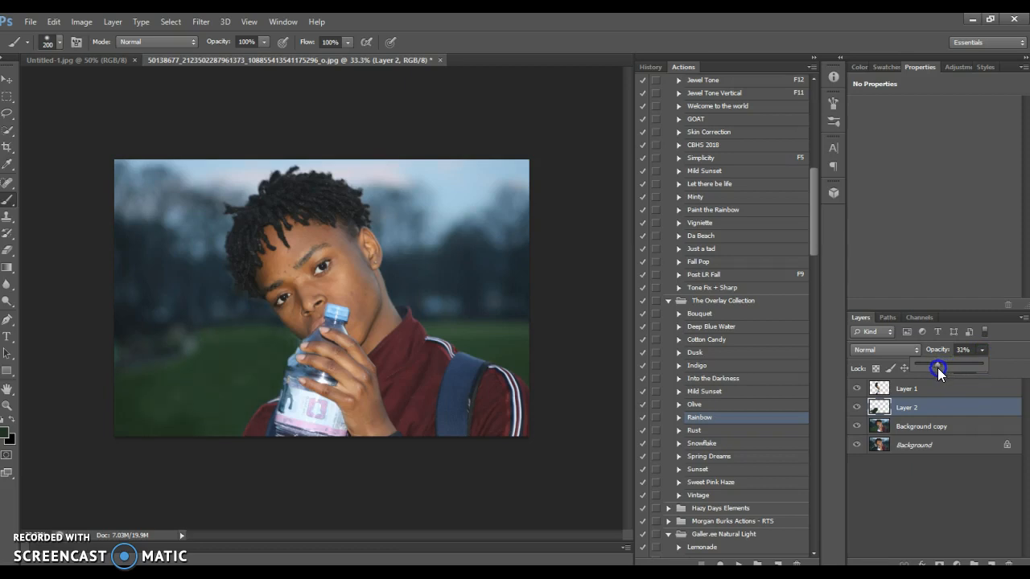
Clone grass on the Background copy layer with a 175 px Clone Stamp to even out the repaired area beside the bottle
left_click(946, 430)
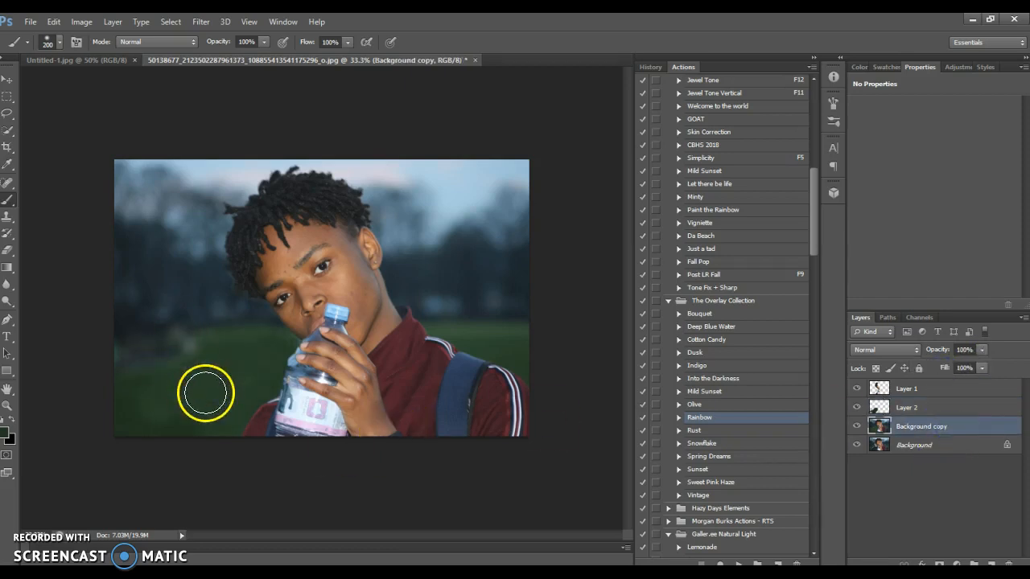
left_click(217, 383, "alt")
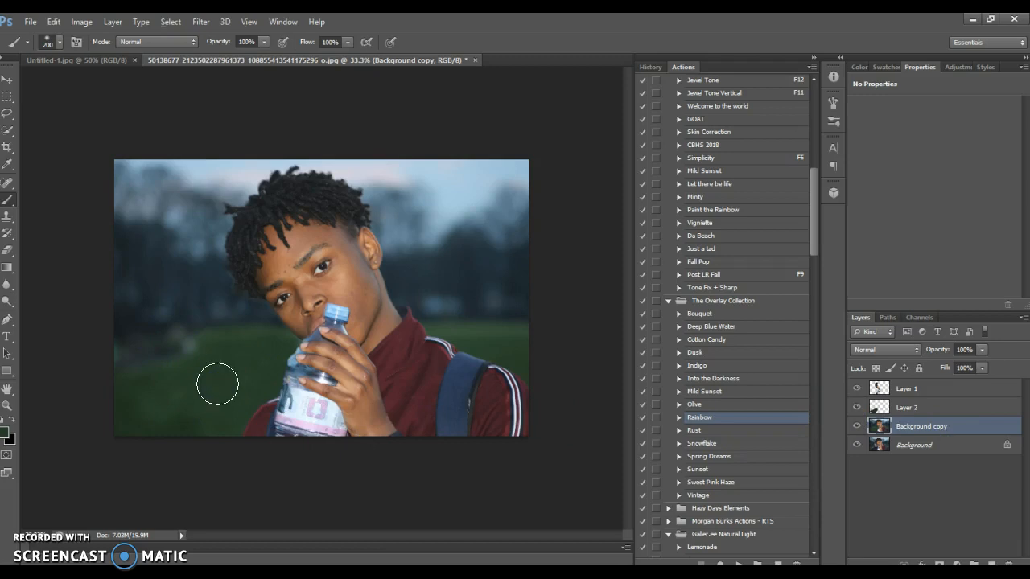
left_click(7, 215)
left_click(215, 385, "alt")
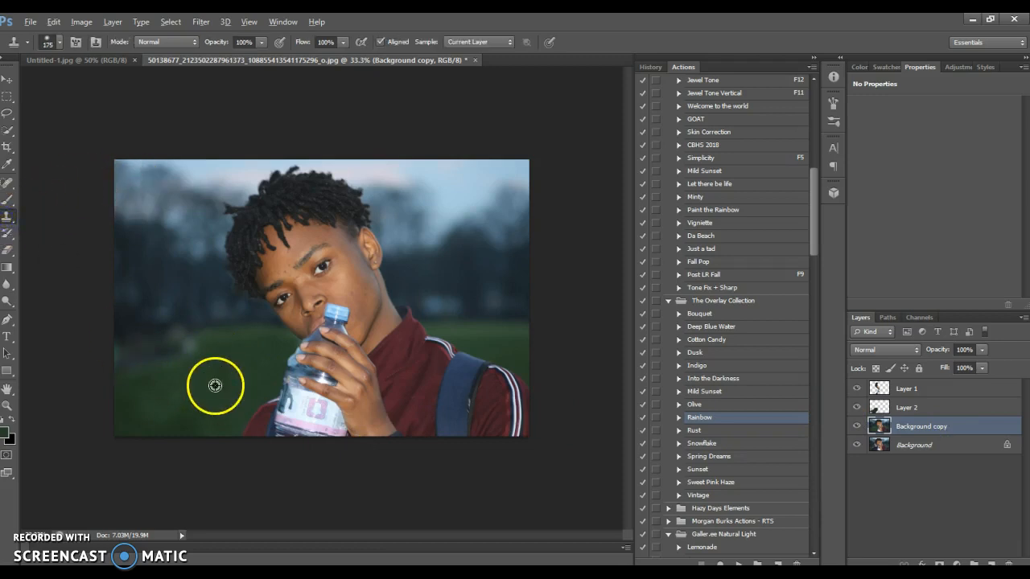
left_click_drag(202, 423, 123, 427)
left_click(225, 392, "alt")
left_click(157, 402)
left_click(143, 393)
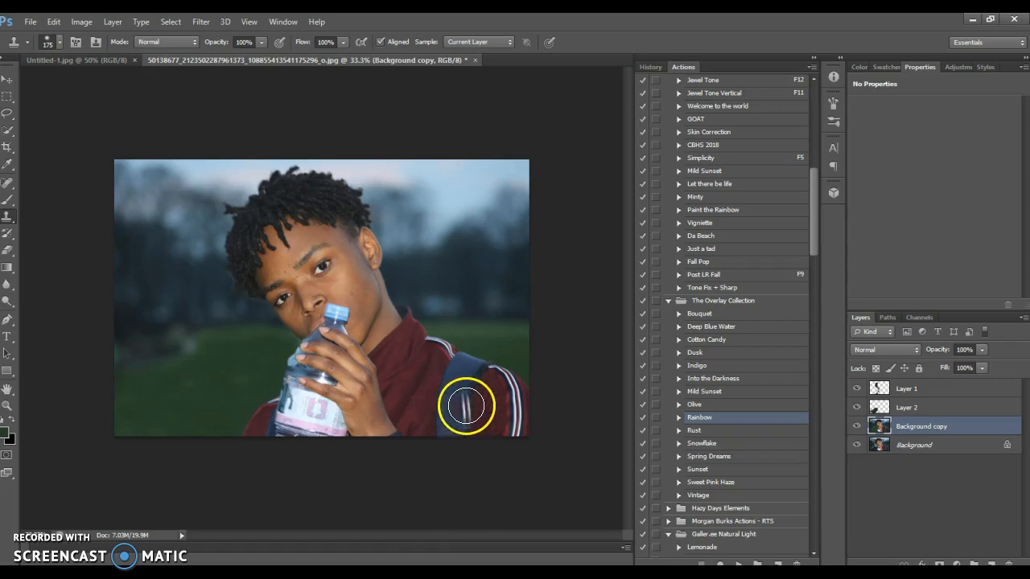
left_click(239, 380)
mouse_move(255, 366)
left_mouse_down()
mouse_move(265, 389)
mouse_move(222, 372)
mouse_move(184, 395)
left_mouse_up()
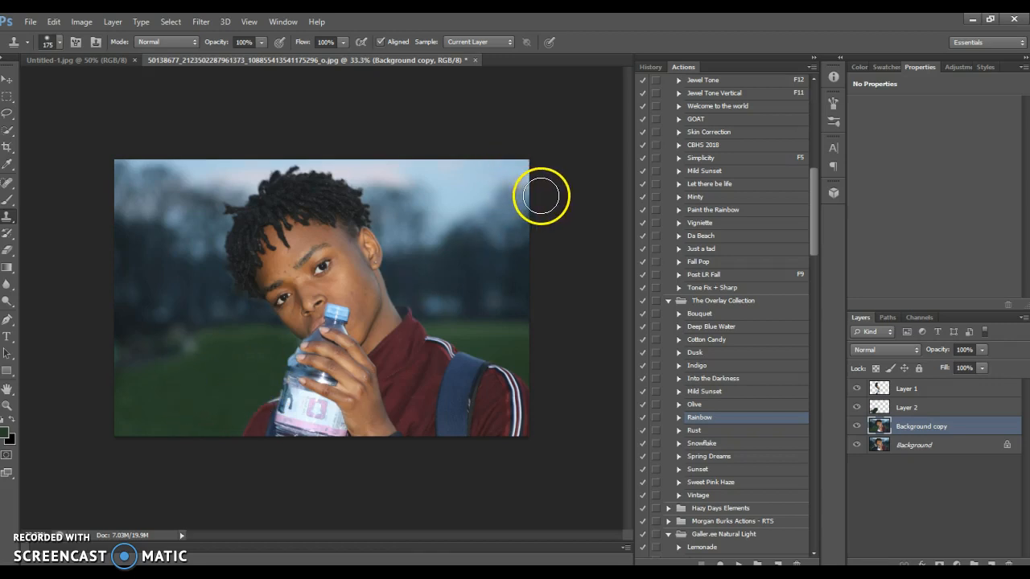
Try flattening the image into a single background layer, and undo it
right_click(918, 449)
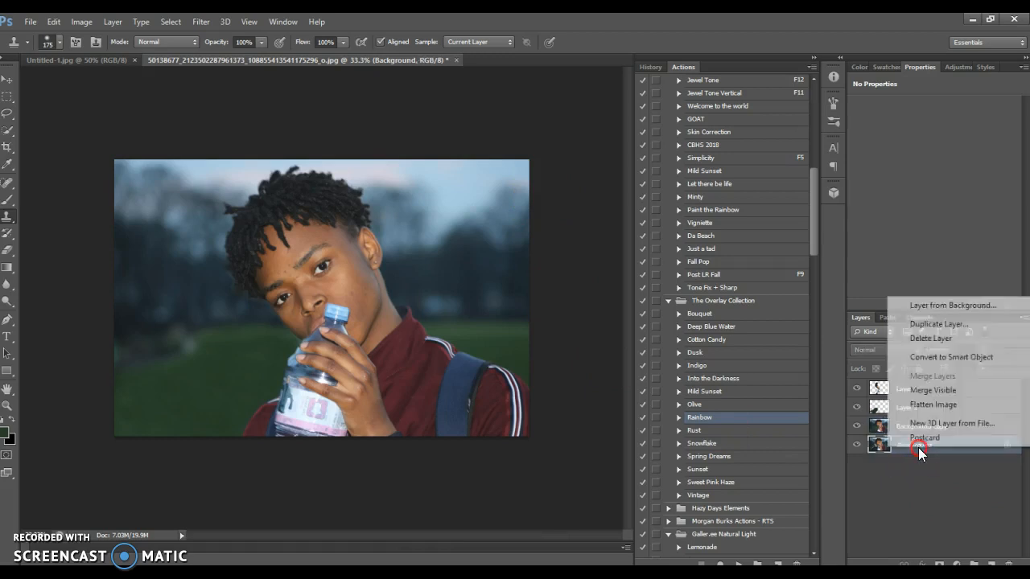
left_click(928, 403)
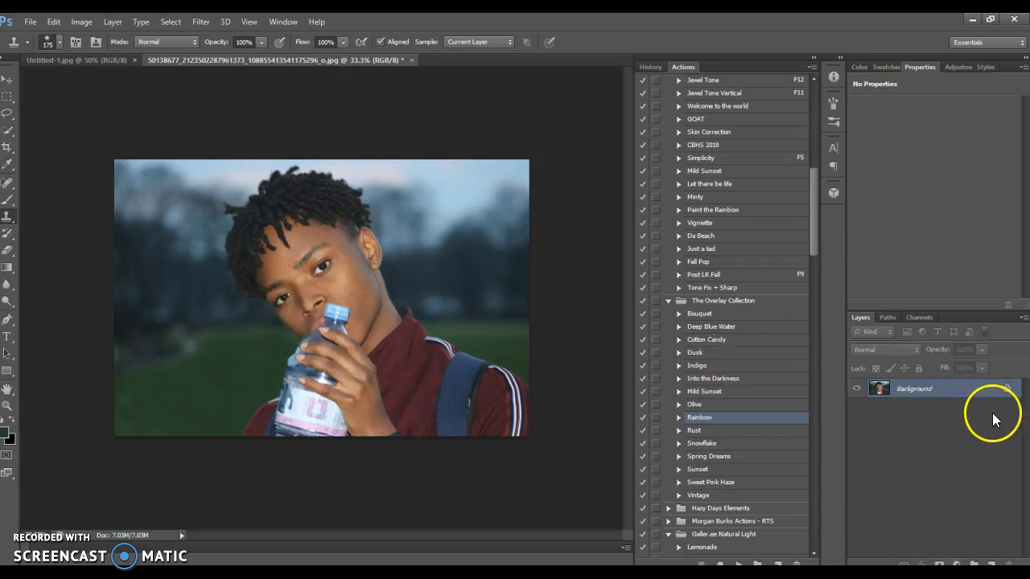
key("ctrl+z")
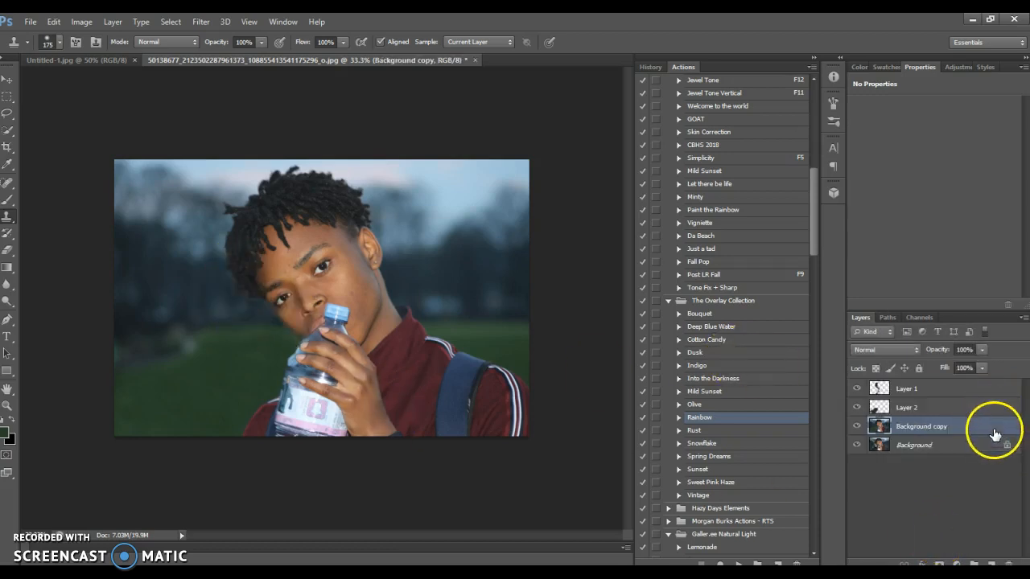
Add a layer mask to Layer 1, the foreground man's cutout
left_click(934, 394)
key("z")
left_click(228, 282)
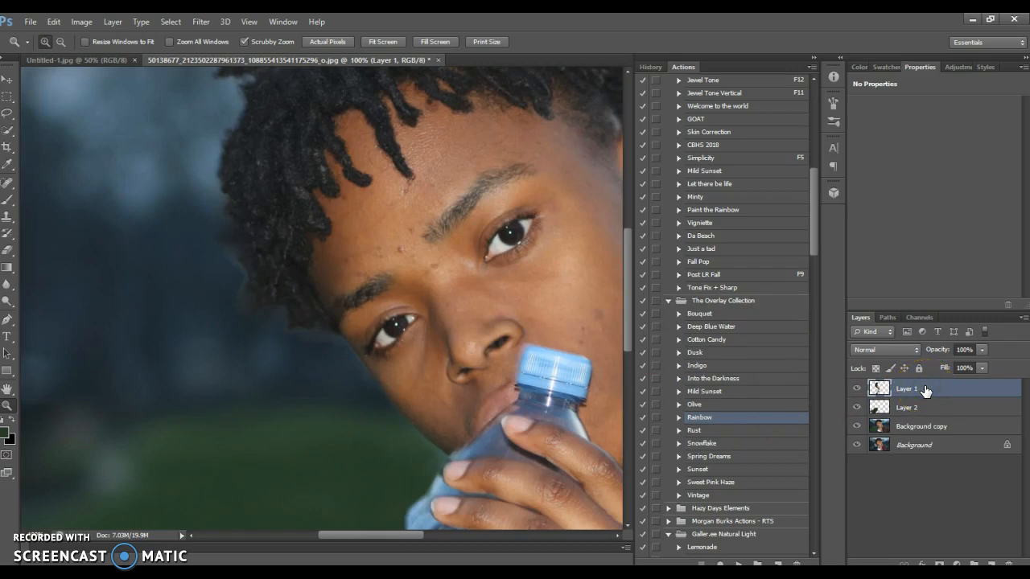
left_click(938, 563)
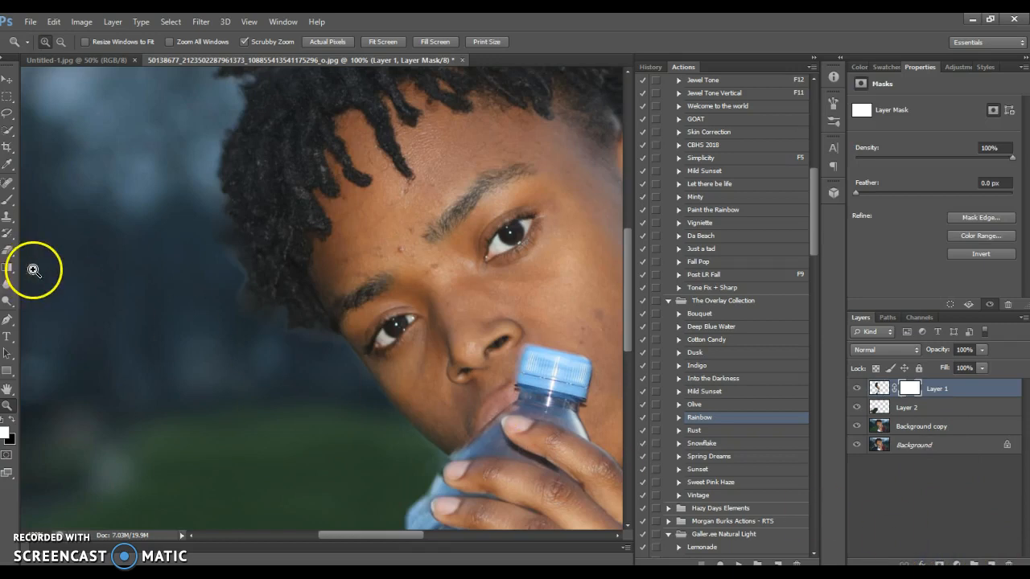
Mask out the leftover fringe along the foreground man's hair edge in black on the Layer 1 mask with a 45 px brush
key("b")
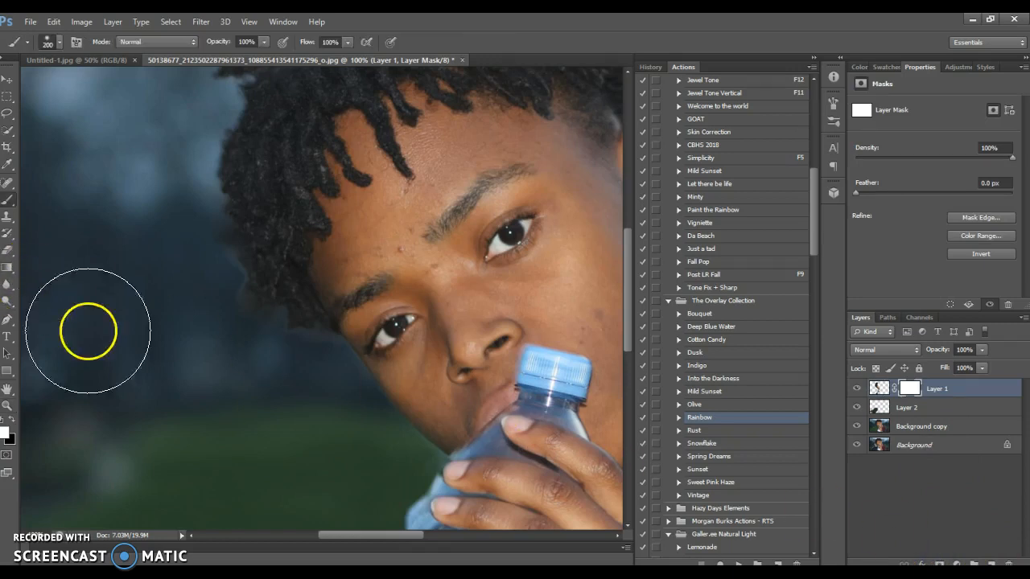
key("x")
key("bracketleft")
key("bracketleft")
key("bracketleft")
key("bracketleft")
key("bracketleft")
key("bracketleft")
key("bracketleft")
key("bracketleft")
key("bracketleft")
key("bracketleft")
left_click_drag(220, 248, 223, 259)
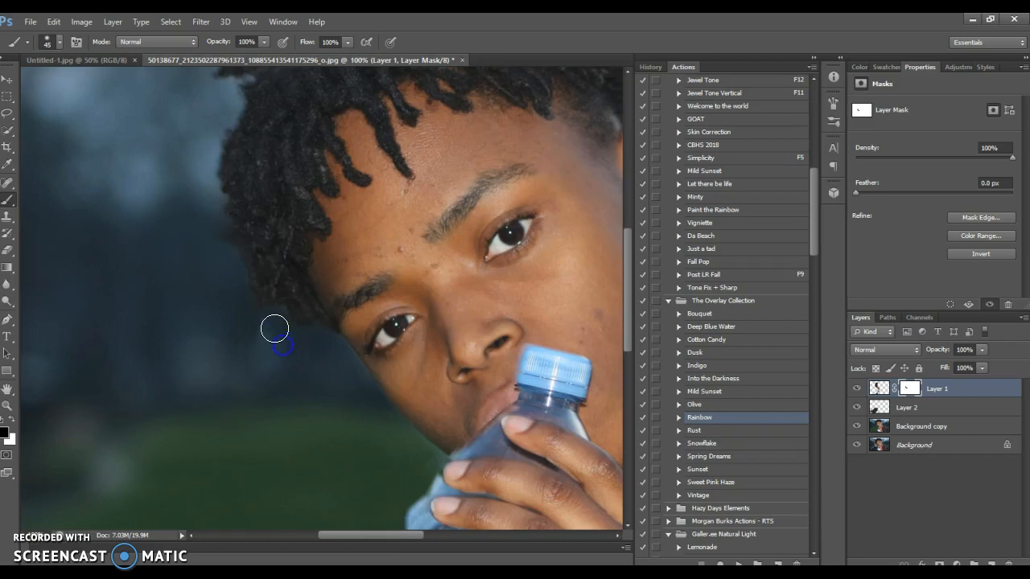
left_click_drag(273, 335, 266, 328)
left_click_drag(195, 215, 216, 215)
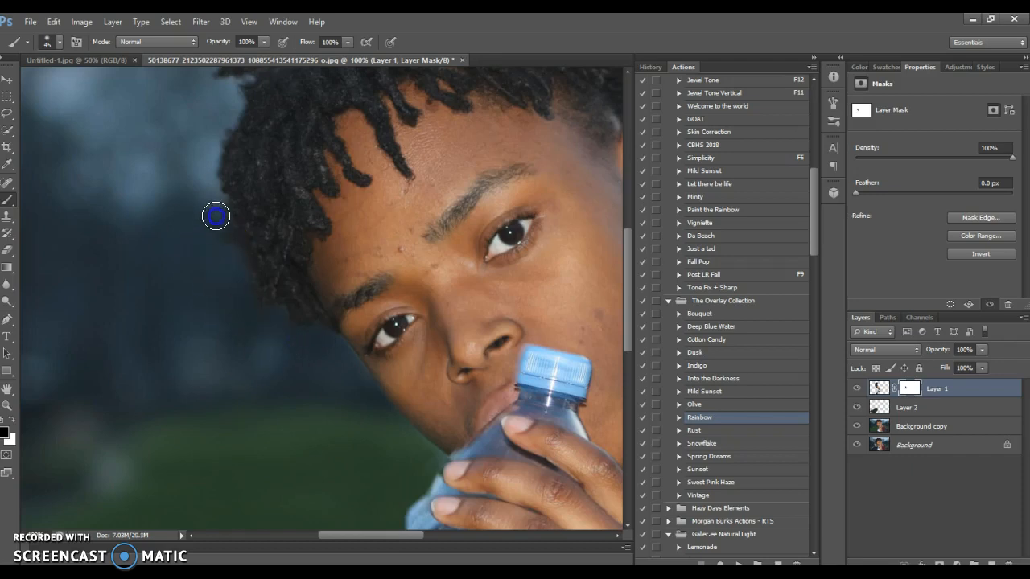
key("z")
left_click(187, 245, "alt")
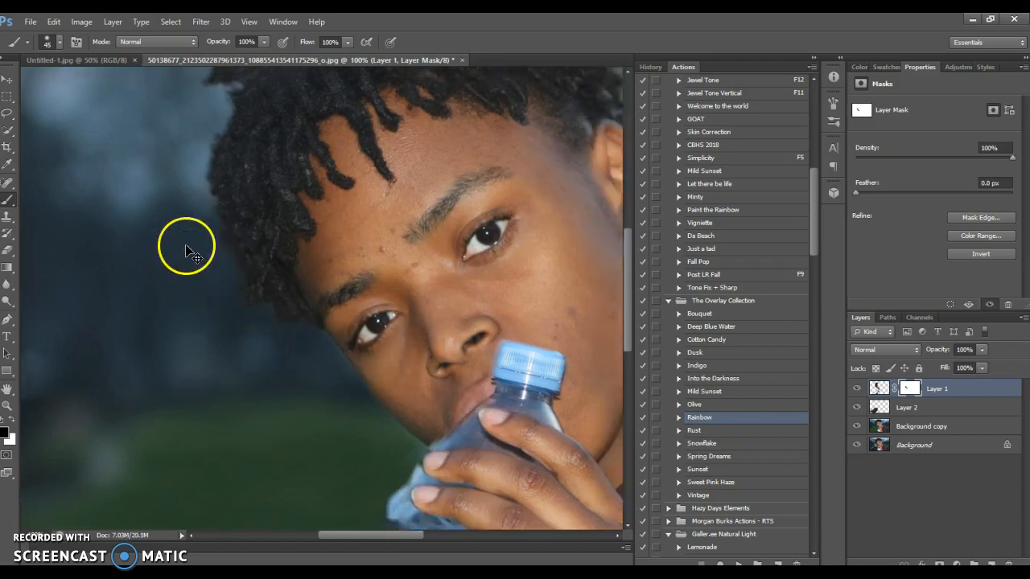
left_click(334, 240, "alt")
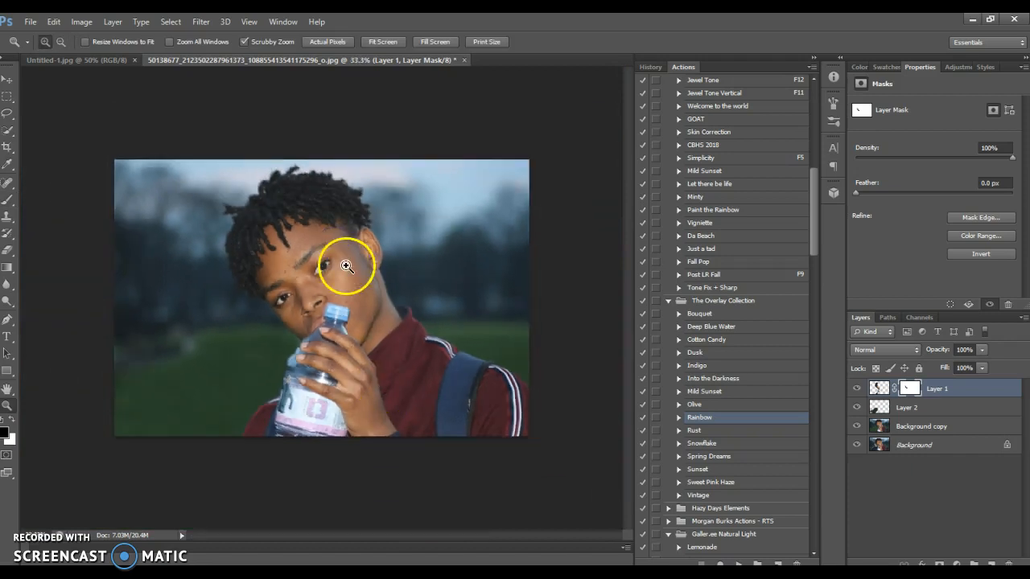